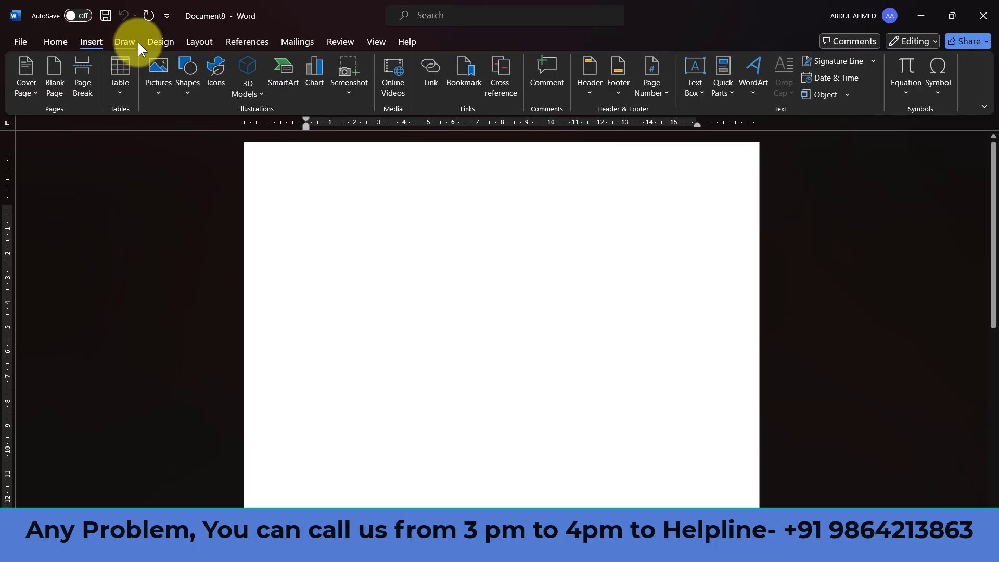
{"action": "left_click", "coordinate": [136, 41]}
{"action": "left_click", "coordinate": [155, 40]}
{"action": "left_click", "coordinate": [195, 43]}
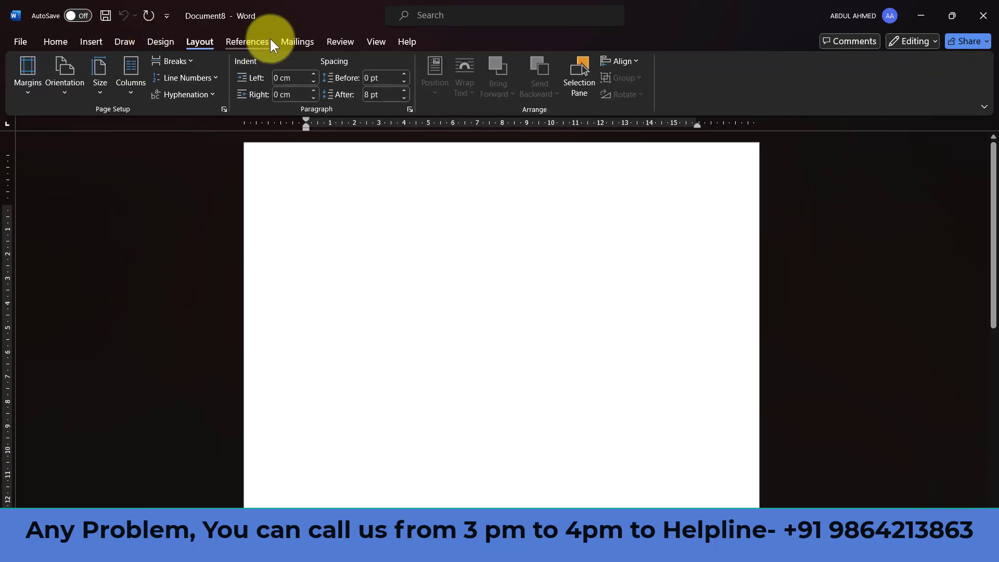
{"action": "left_click", "coordinate": [264, 40]}
{"action": "left_click", "coordinate": [306, 42]}
{"action": "left_click", "coordinate": [345, 42]}
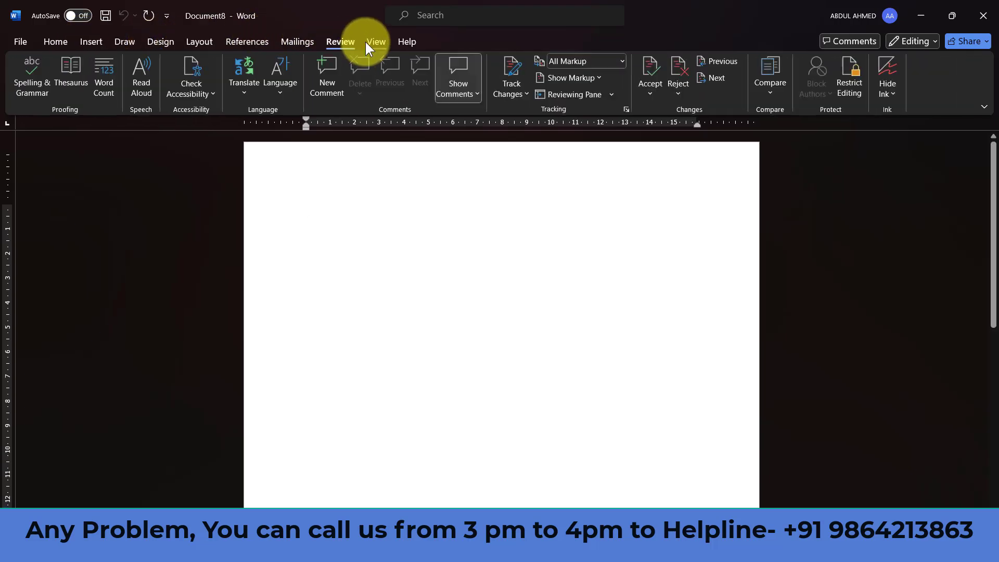
{"action": "left_click", "coordinate": [376, 42]}
{"action": "left_click", "coordinate": [407, 42]}
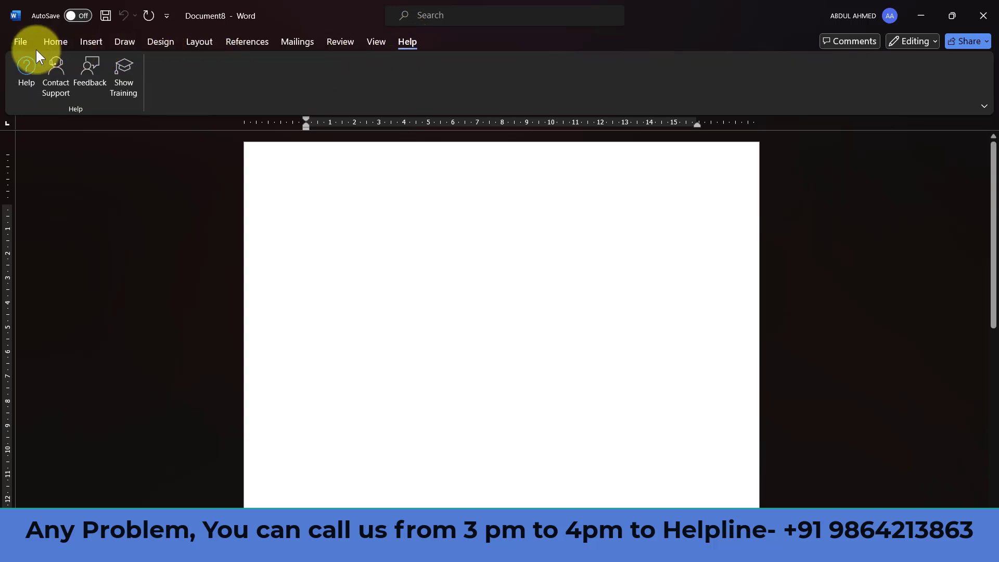
{"action": "left_click", "coordinate": [55, 45]}
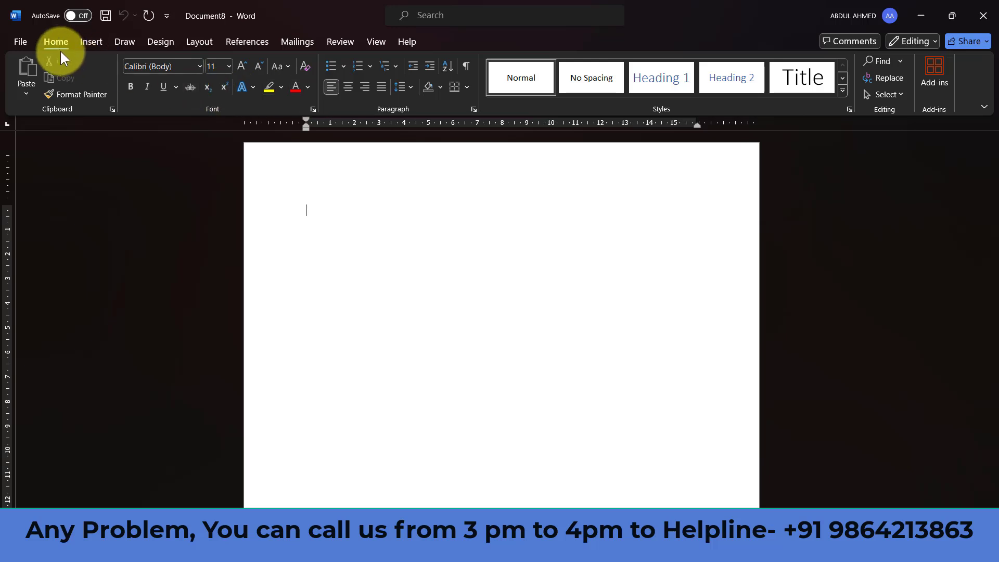
{"action": "left_click", "coordinate": [99, 40]}
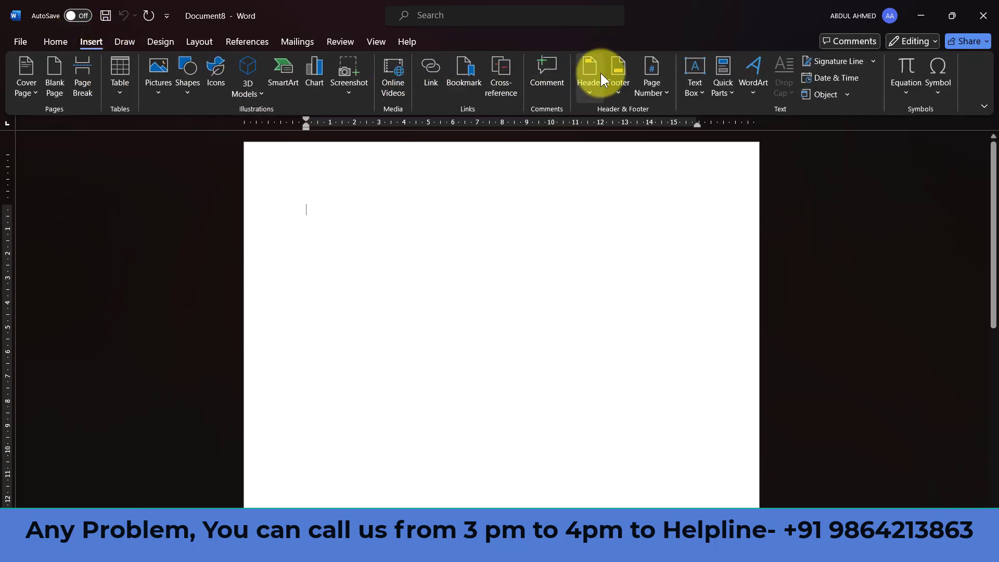
{"action": "left_click", "coordinate": [125, 41]}
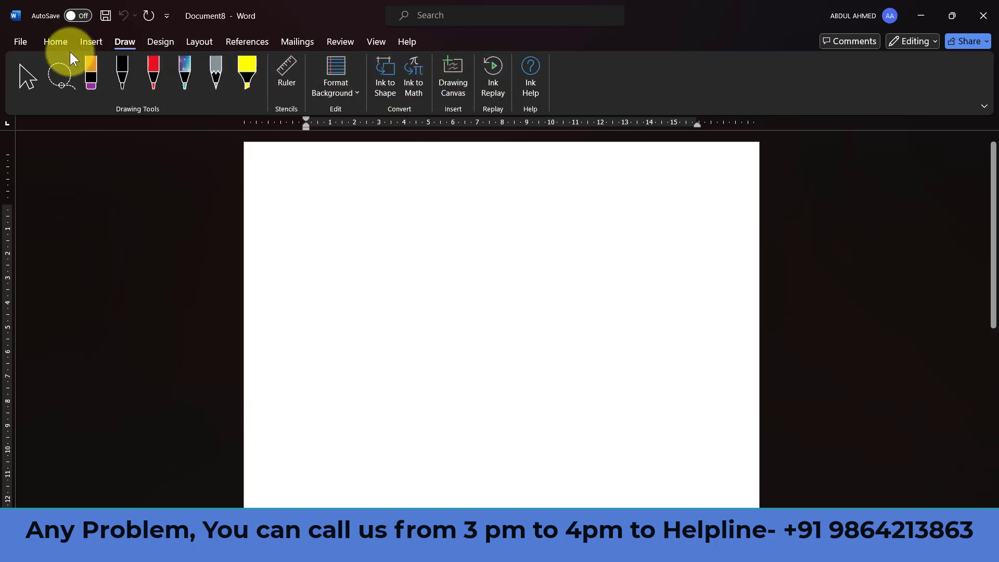
{"action": "left_click", "coordinate": [55, 42]}
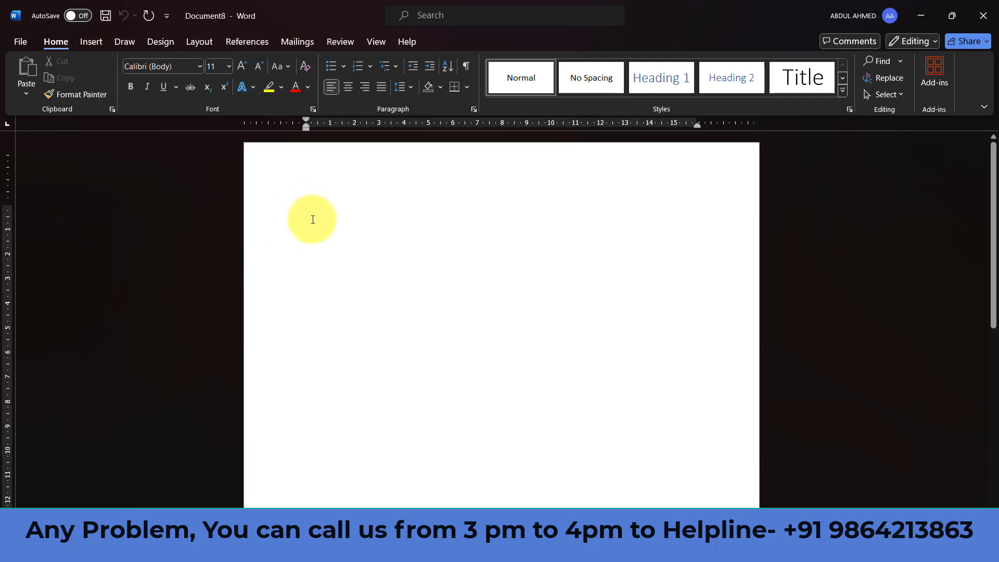
- Fill the blank document with placeholder paragraphs using the =RAND() function
{"action": "type", "text": "="}
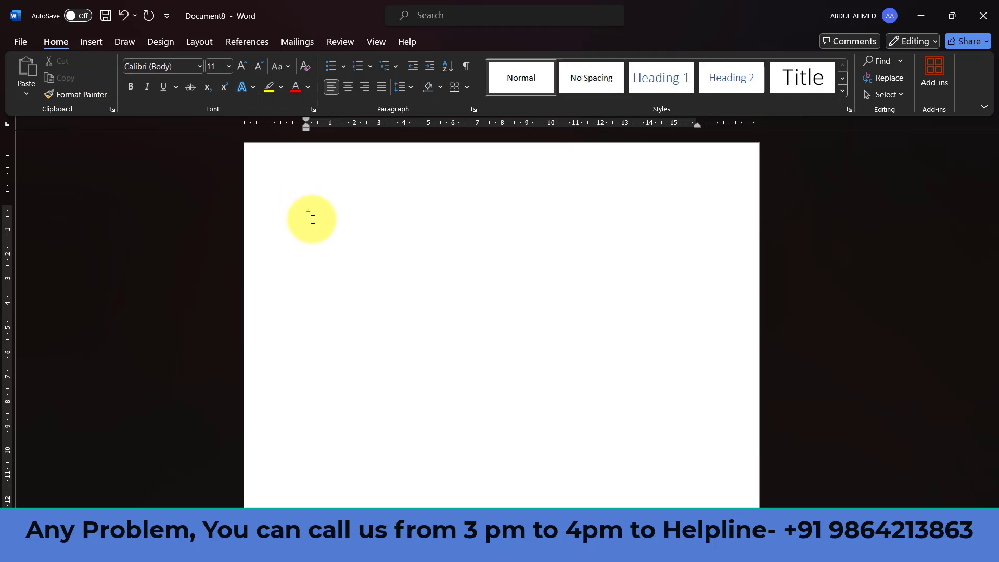
{"action": "type", "text": "RAND()"}
{"action": "key", "text": "Return"}
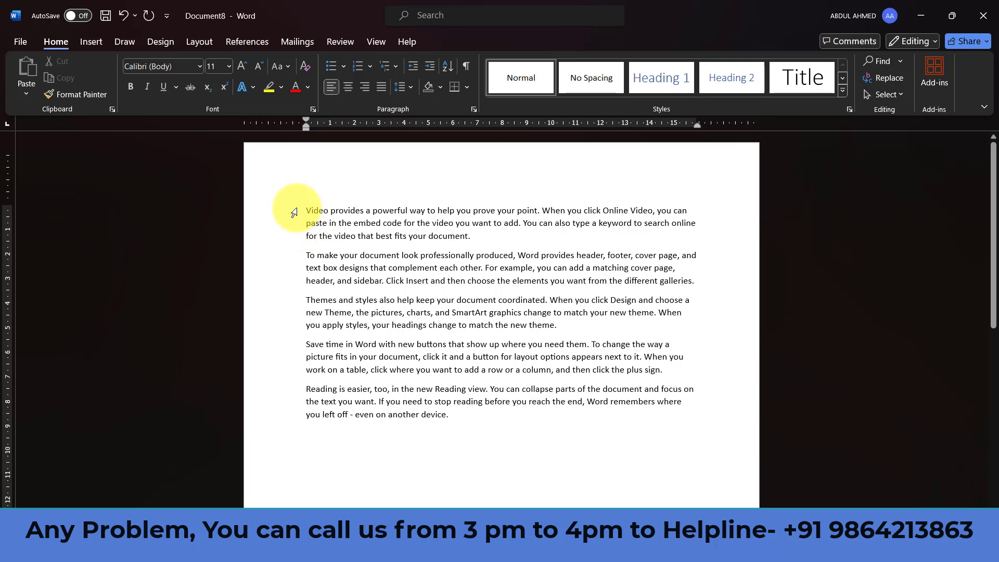
- Set the font of the first paragraph, beginning "Video provides", to Baskerville Old Face
{"action": "left_click_drag", "start_coordinate": [306, 211], "coordinate": [438, 255]}
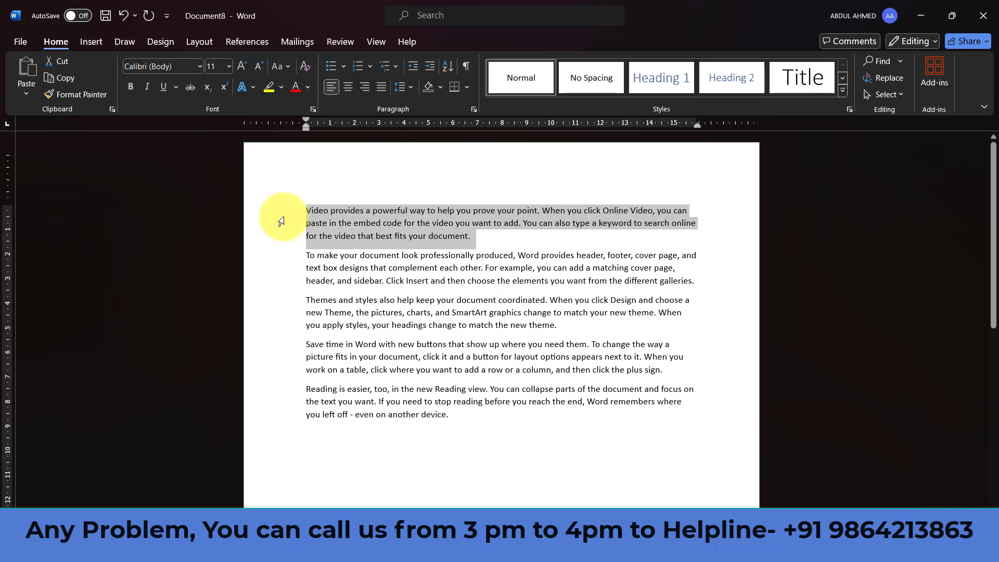
{"action": "left_click", "coordinate": [319, 224]}
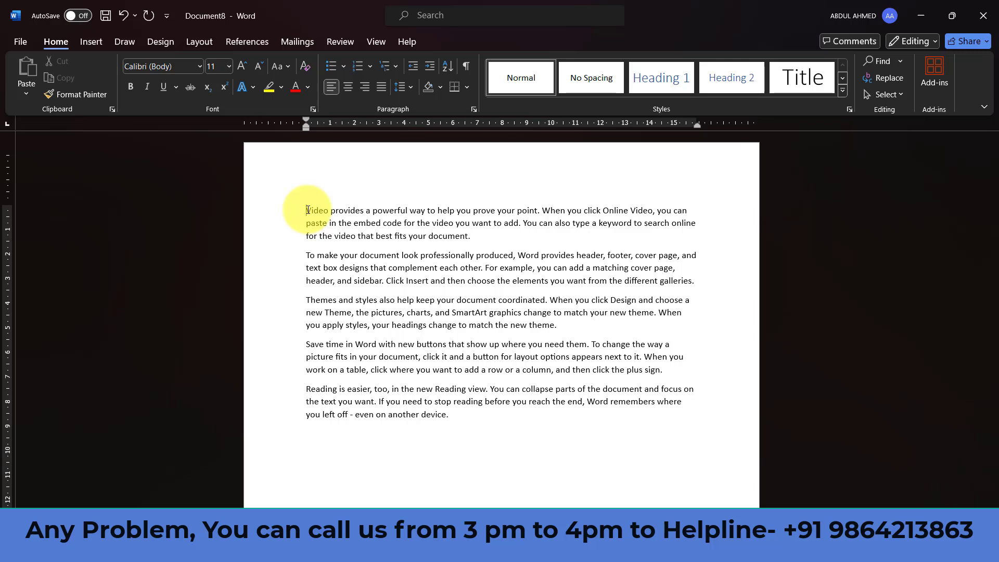
{"action": "left_click_drag", "start_coordinate": [307, 209], "coordinate": [469, 234]}
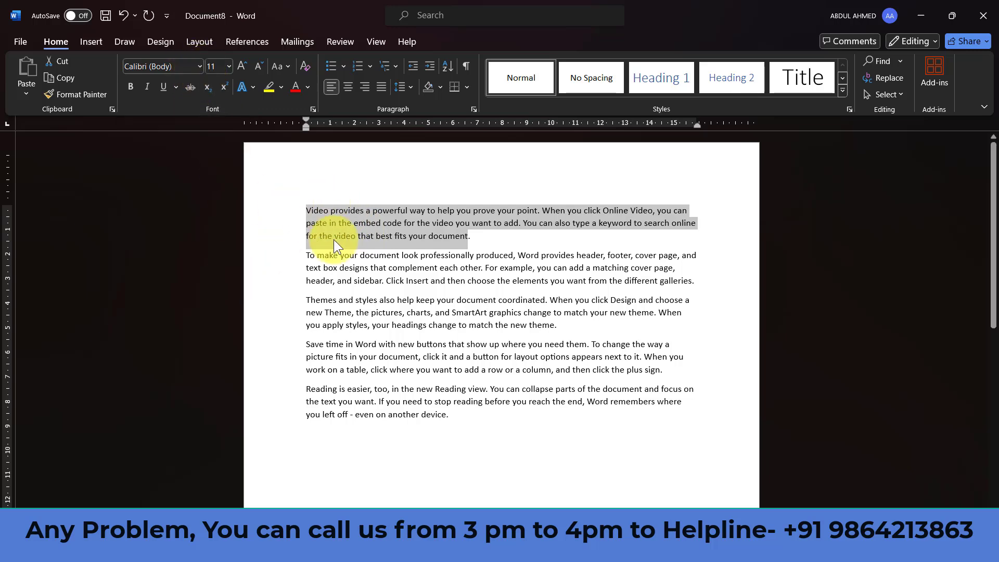
{"action": "left_click", "coordinate": [200, 66]}
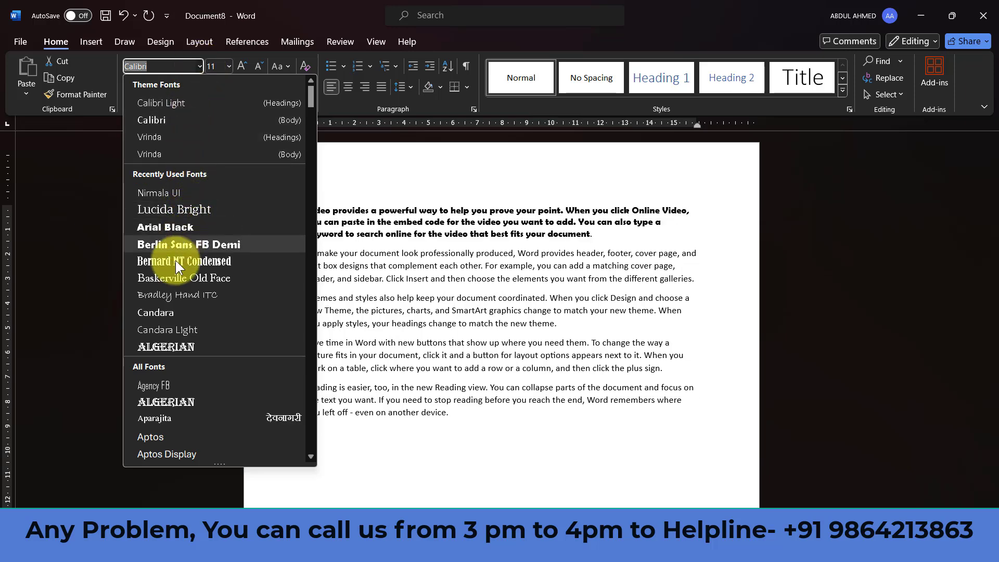
{"action": "scroll", "coordinate": [160, 312], "scroll_direction": "down", "scroll_amount": 2}
{"action": "scroll", "coordinate": [160, 312], "scroll_direction": "down", "scroll_amount": 10}
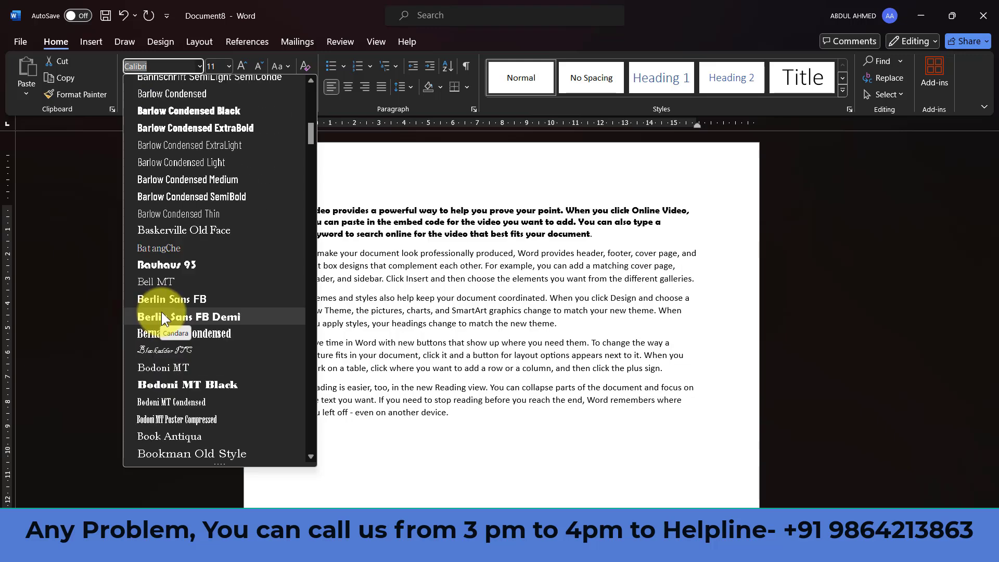
{"action": "scroll", "coordinate": [161, 311], "scroll_direction": "up", "scroll_amount": 5}
{"action": "scroll", "coordinate": [161, 311], "scroll_direction": "down", "scroll_amount": 8}
{"action": "scroll", "coordinate": [171, 311], "scroll_direction": "down", "scroll_amount": 20}
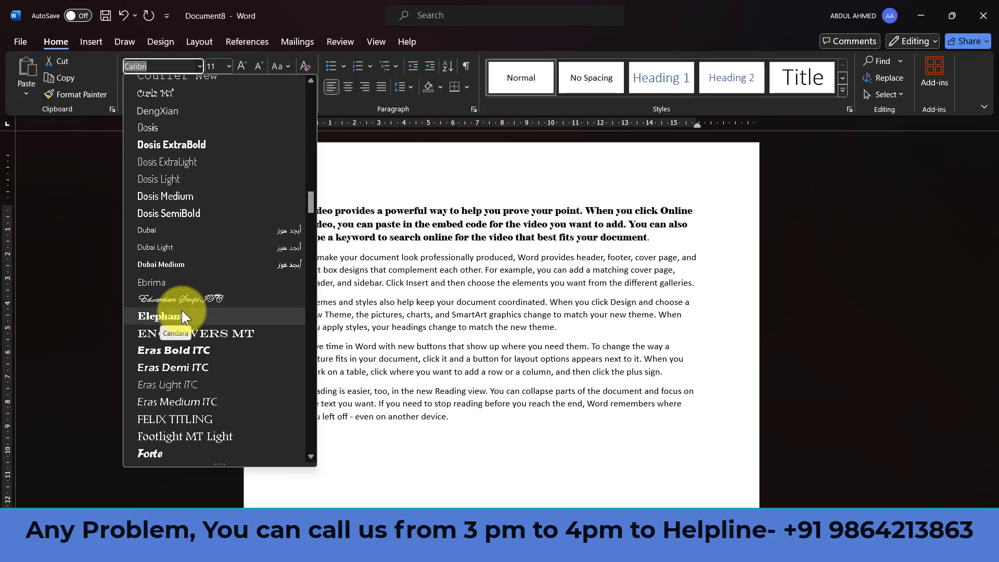
{"action": "scroll", "coordinate": [203, 299], "scroll_direction": "down", "scroll_amount": 10}
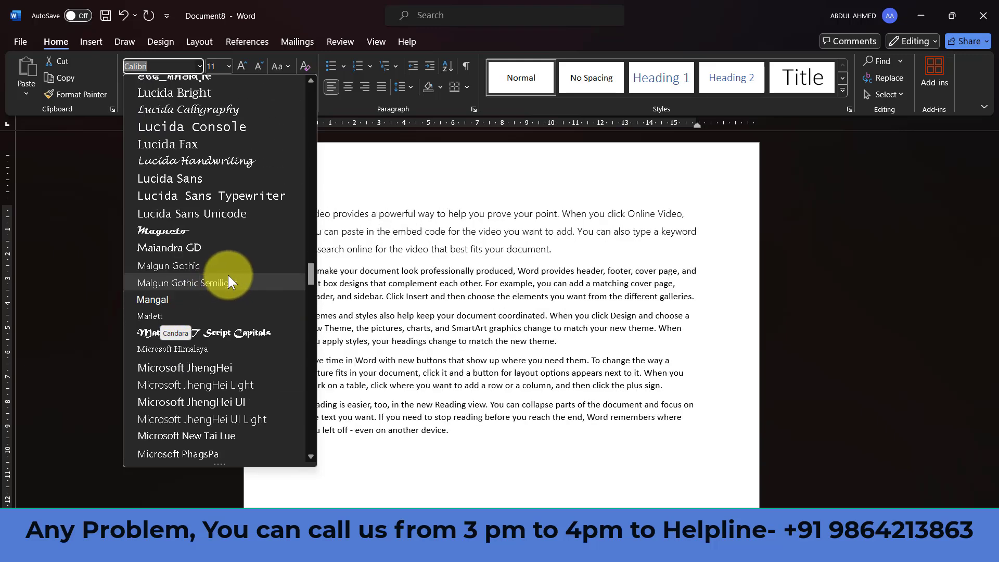
{"action": "scroll", "coordinate": [227, 273], "scroll_direction": "up", "scroll_amount": 20}
{"action": "scroll", "coordinate": [227, 271], "scroll_direction": "up", "scroll_amount": 18}
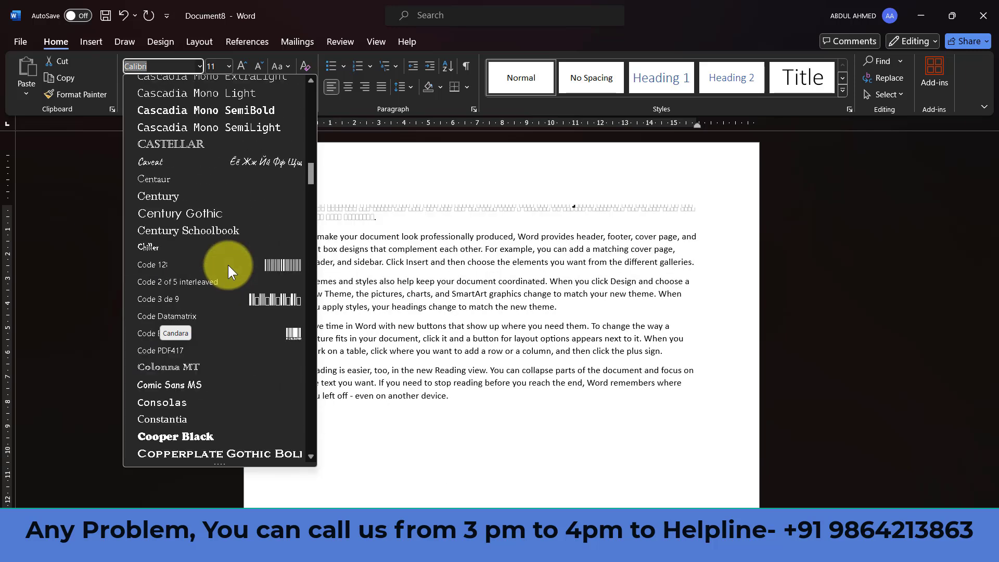
{"action": "scroll", "coordinate": [229, 270], "scroll_direction": "up", "scroll_amount": 1}
{"action": "scroll", "coordinate": [229, 264], "scroll_direction": "up", "scroll_amount": 9}
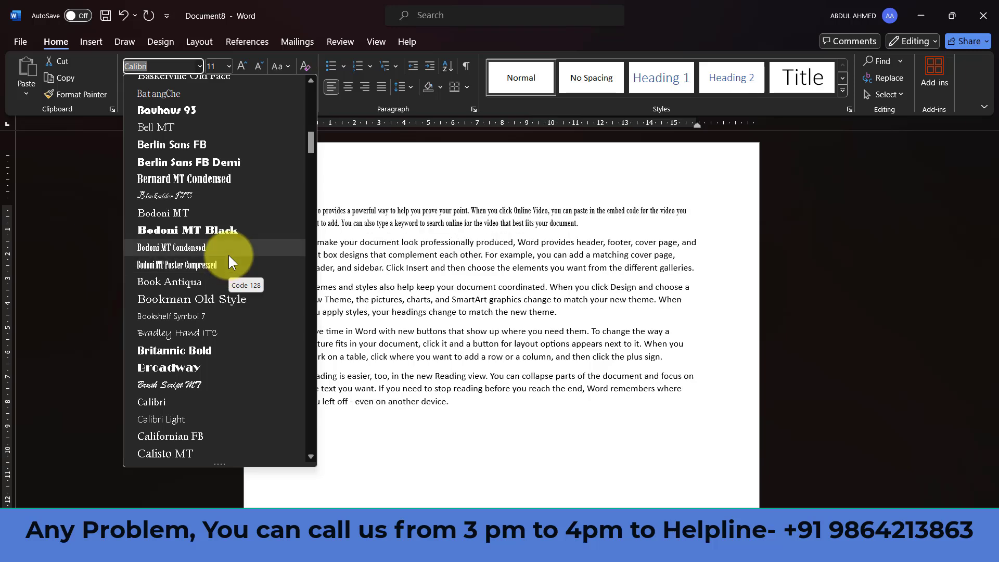
{"action": "scroll", "coordinate": [229, 255], "scroll_direction": "up", "scroll_amount": 2}
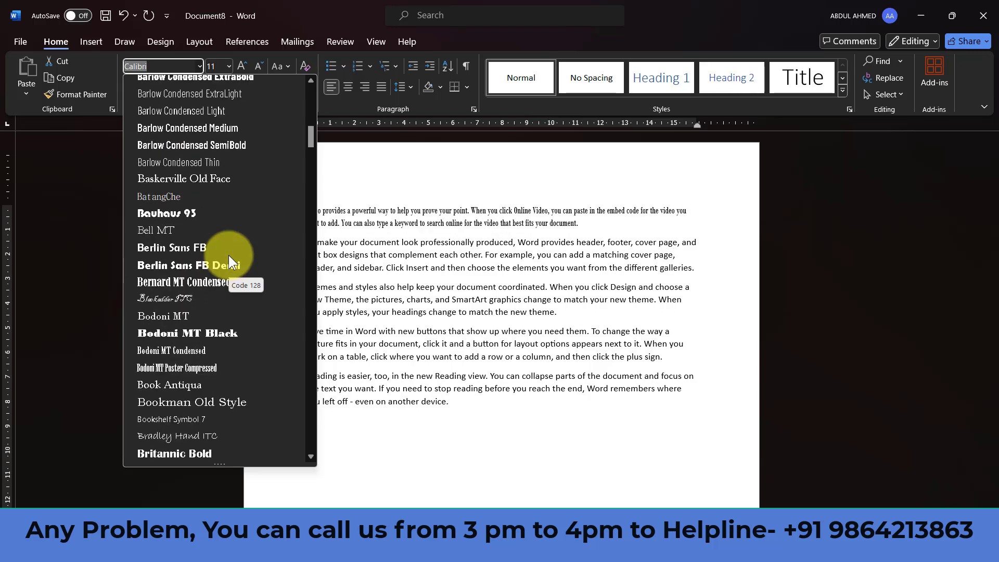
{"action": "left_click", "coordinate": [226, 174]}
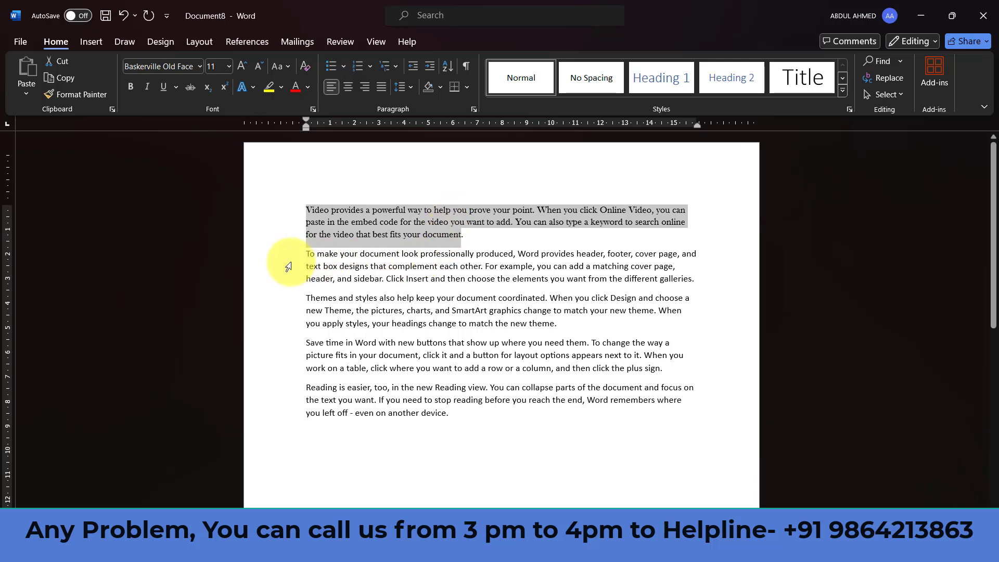
- Set the font of the second paragraph, beginning "To make your document", to Arial Black
{"action": "left_click_drag", "start_coordinate": [292, 260], "coordinate": [293, 286]}
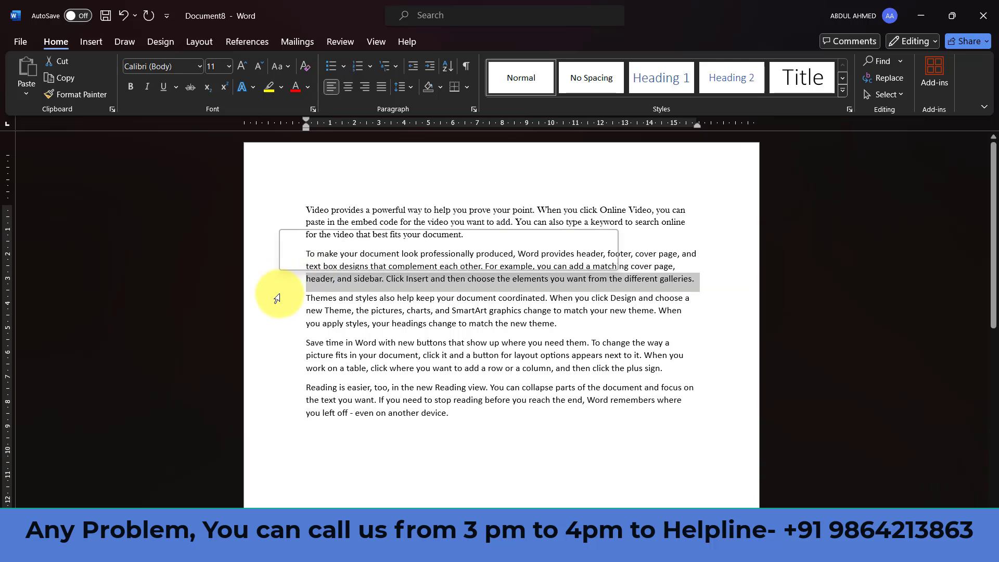
{"action": "left_click", "coordinate": [335, 297]}
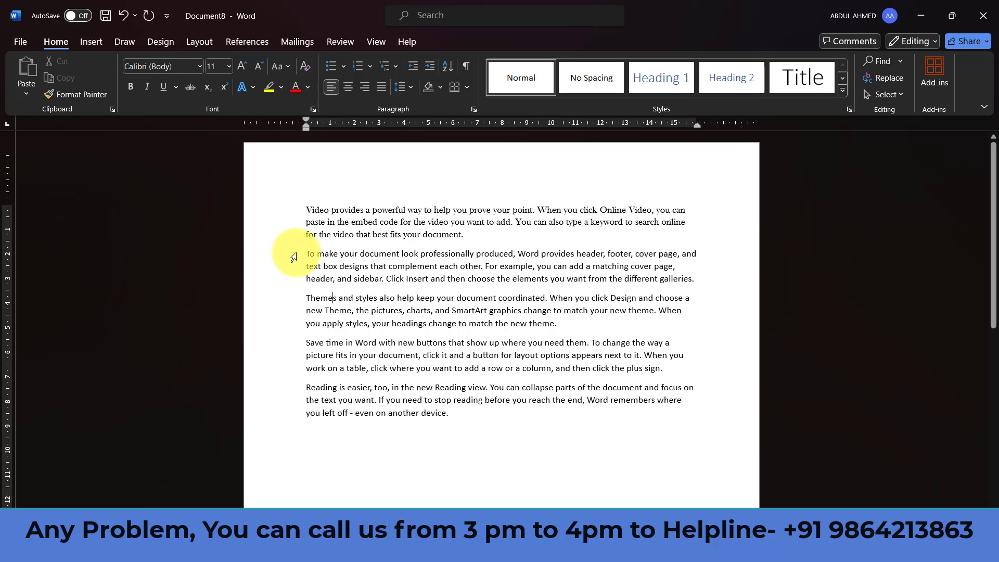
{"action": "left_click_drag", "start_coordinate": [293, 257], "coordinate": [294, 287]}
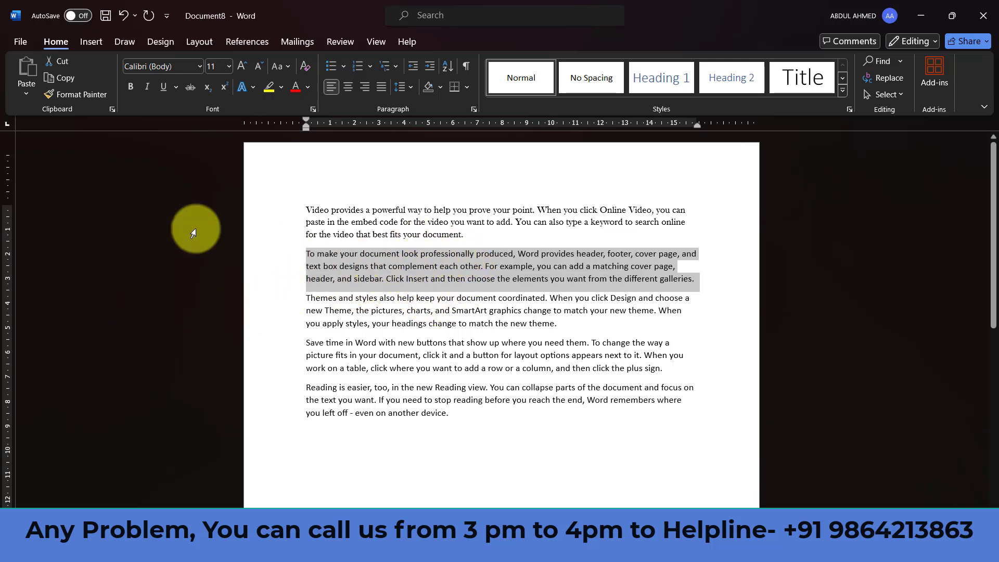
{"action": "left_click", "coordinate": [198, 62]}
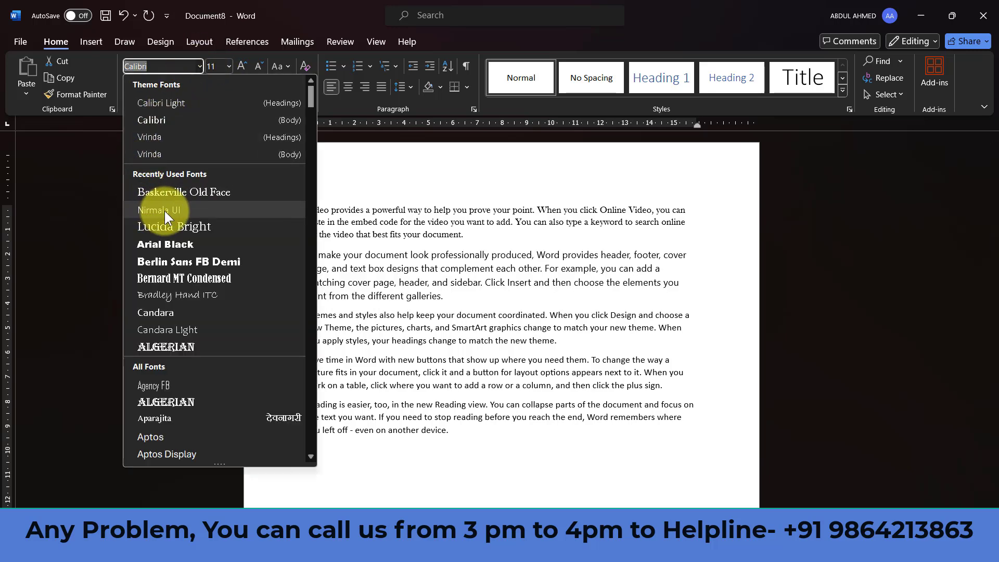
{"action": "left_click", "coordinate": [166, 245]}
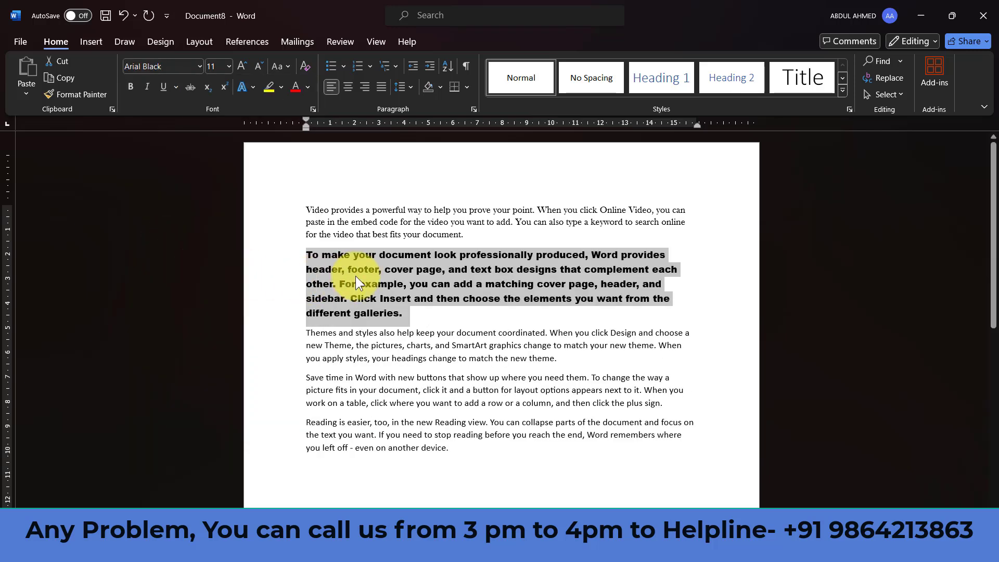
{"action": "left_click", "coordinate": [320, 209]}
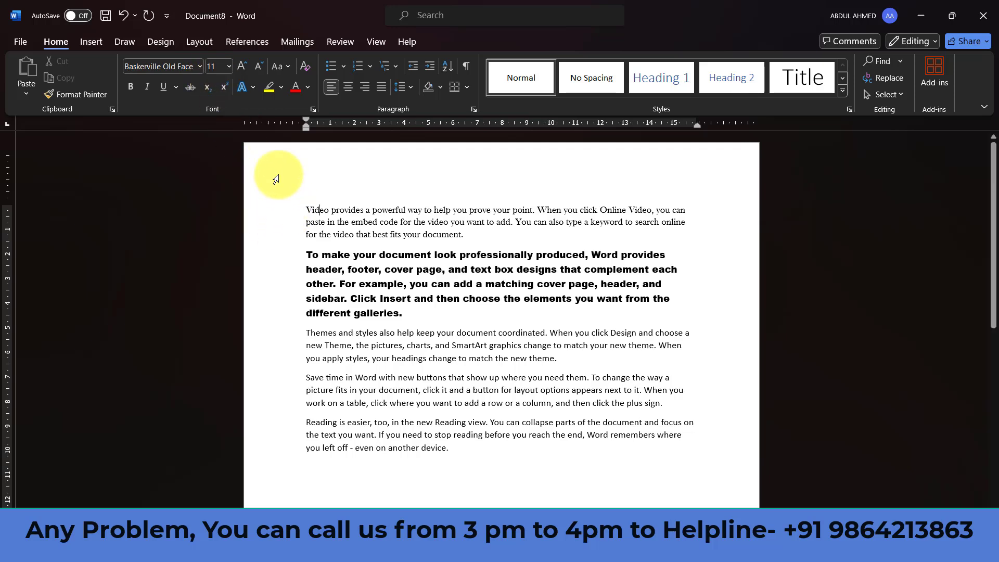
{"action": "left_click", "coordinate": [200, 67]}
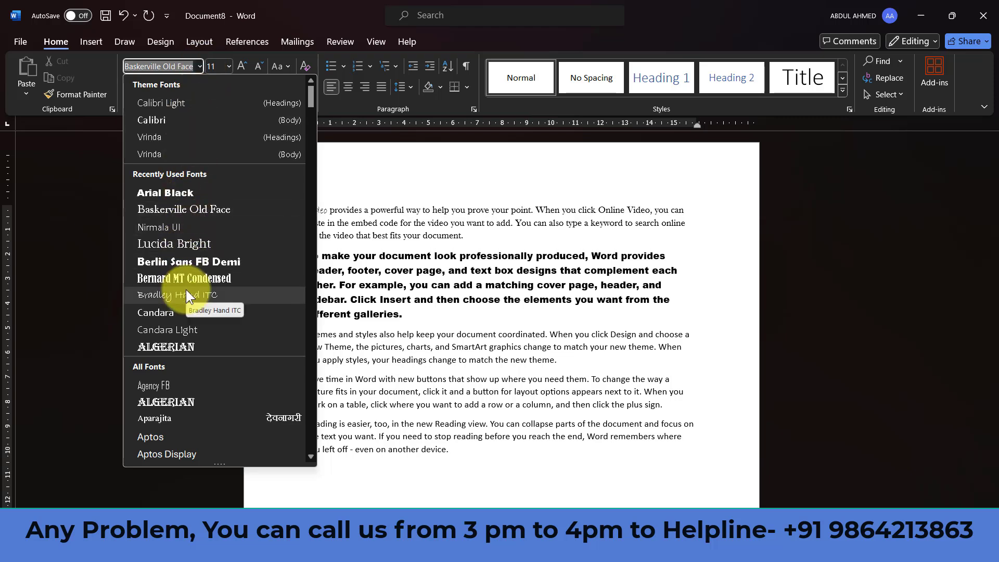
{"action": "left_click", "coordinate": [366, 235]}
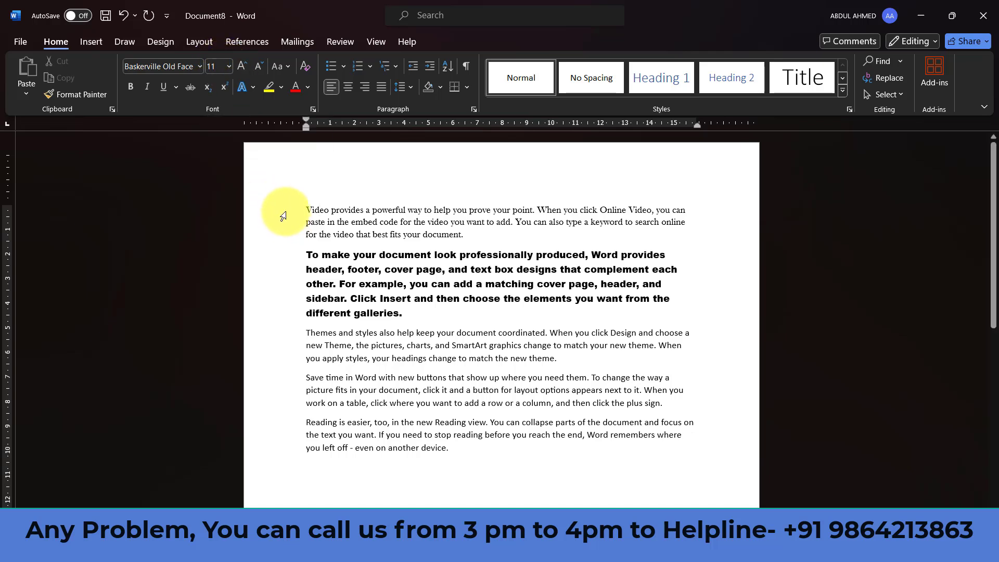
- Set the font size of the whole first paragraph to 22 and deselect it
{"action": "left_click_drag", "start_coordinate": [277, 213], "coordinate": [280, 249]}
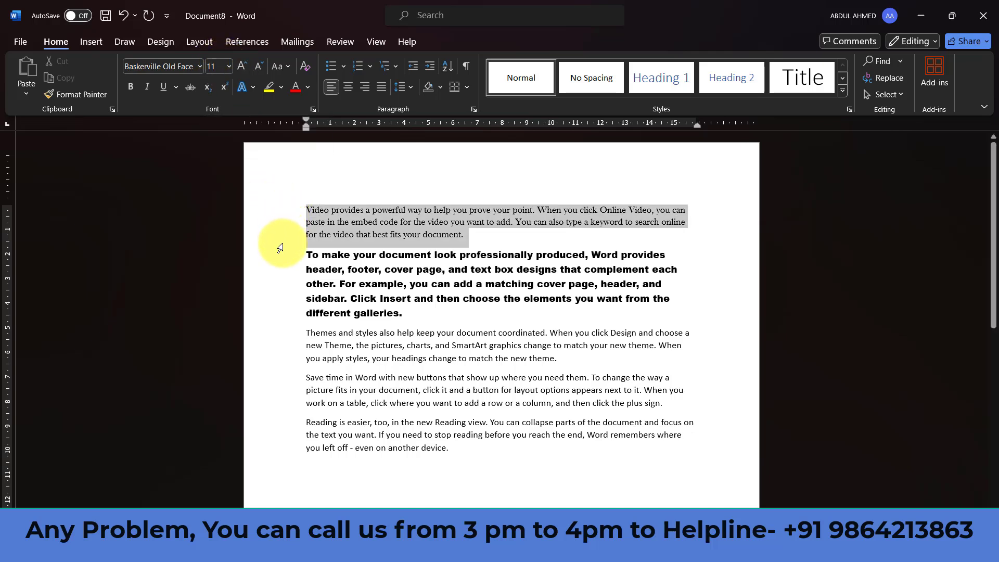
{"action": "left_click", "coordinate": [227, 64]}
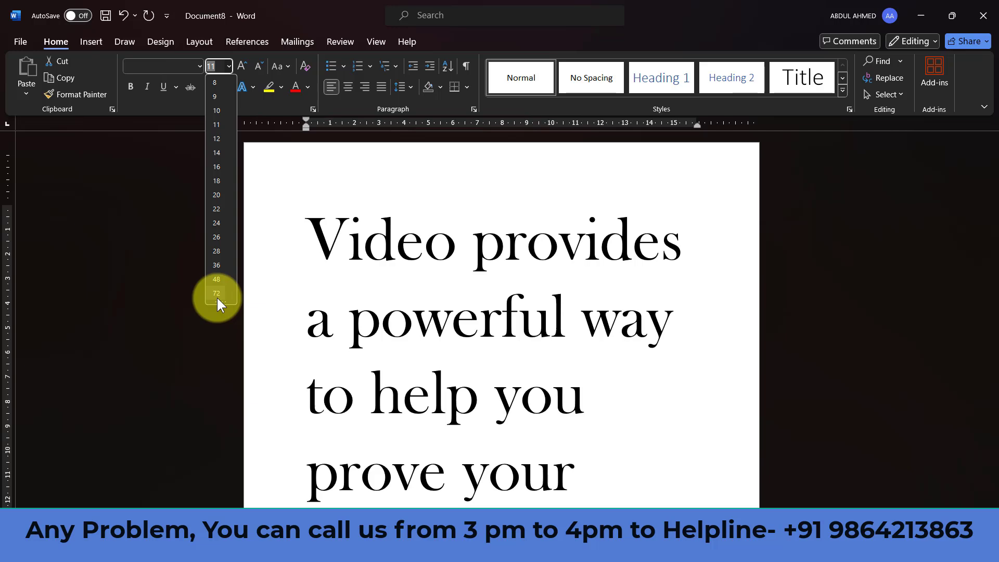
{"action": "left_click", "coordinate": [216, 208]}
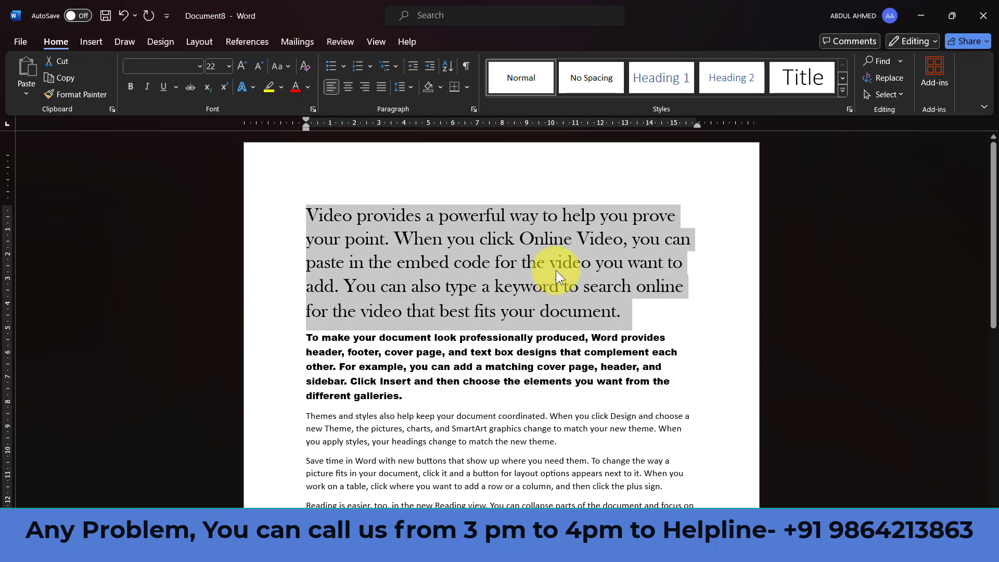
{"action": "left_click", "coordinate": [666, 304]}
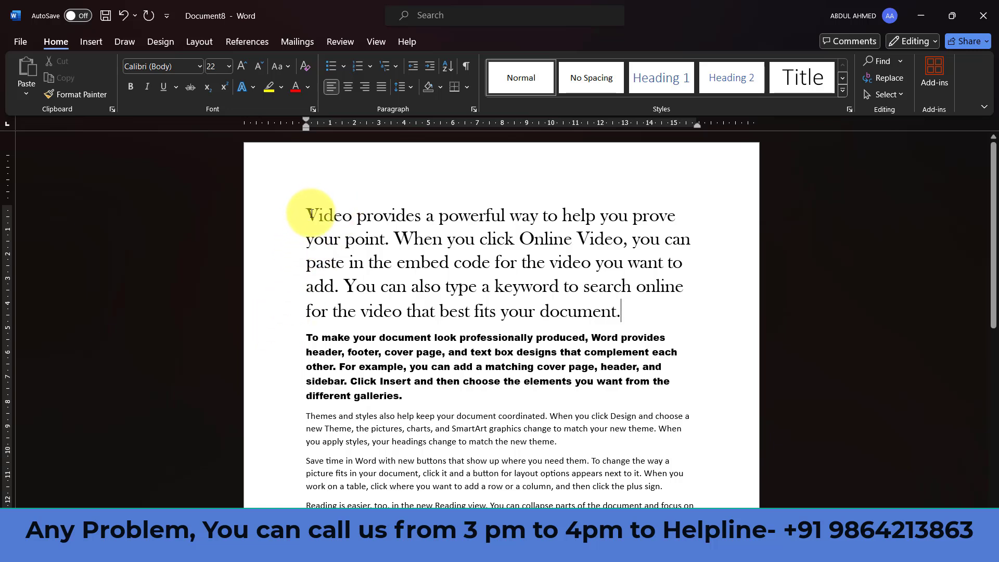
- Apply bold and italic formatting to the entire first paragraph
{"action": "left_click_drag", "start_coordinate": [306, 211], "coordinate": [660, 319]}
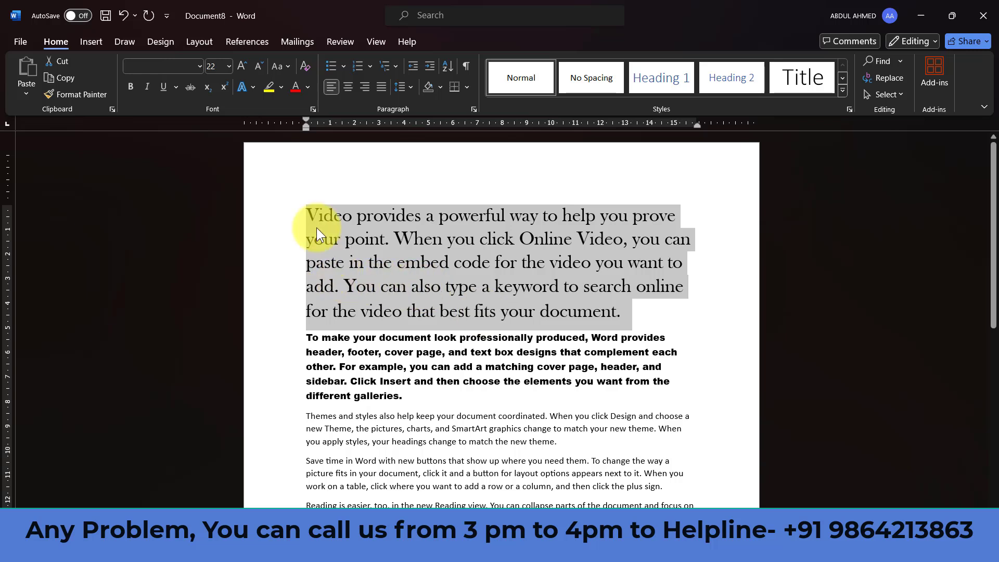
{"action": "left_click", "coordinate": [131, 86]}
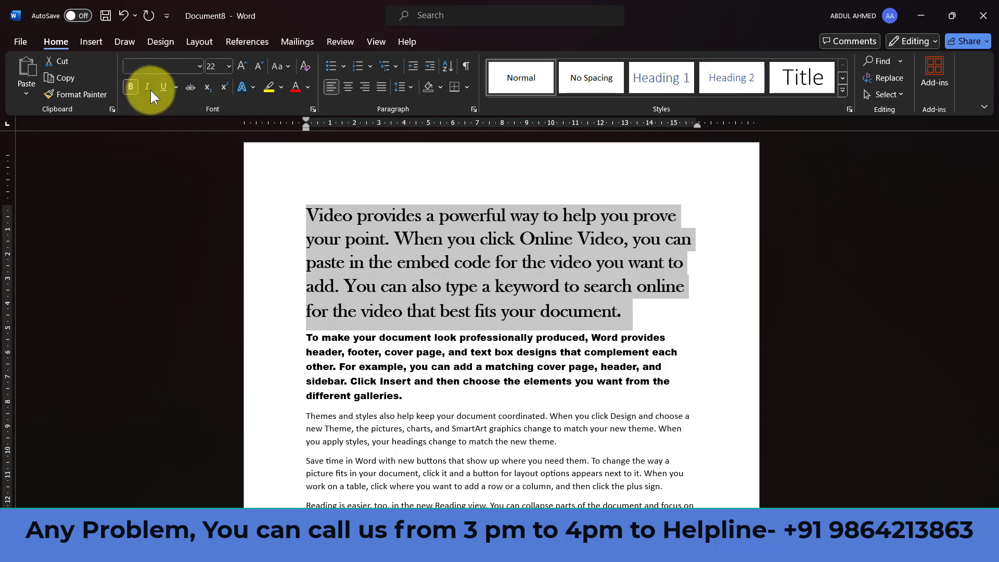
{"action": "left_click", "coordinate": [150, 89]}
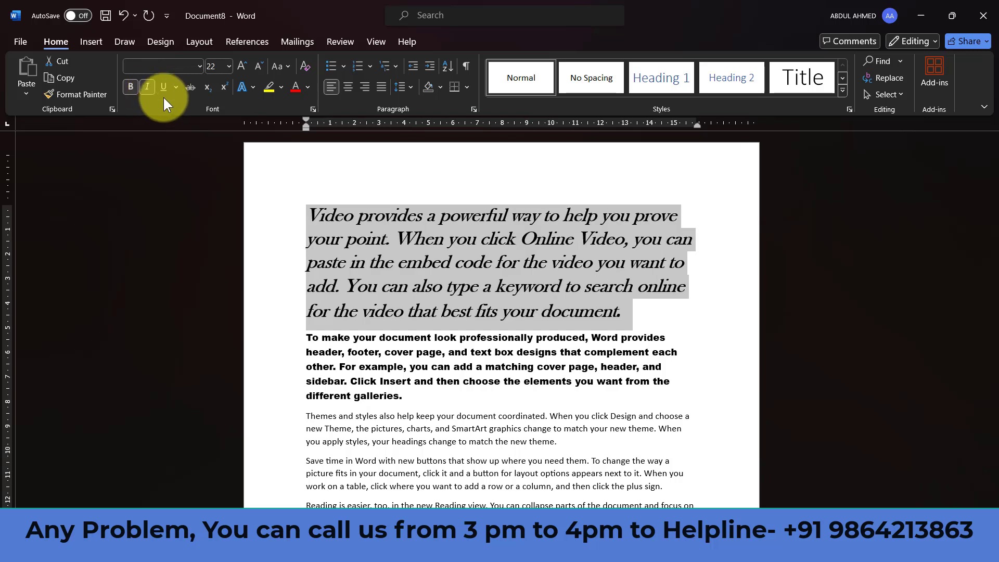
- Underline the word "embed" in the first paragraph with a red underline
{"action": "left_click", "coordinate": [165, 87]}
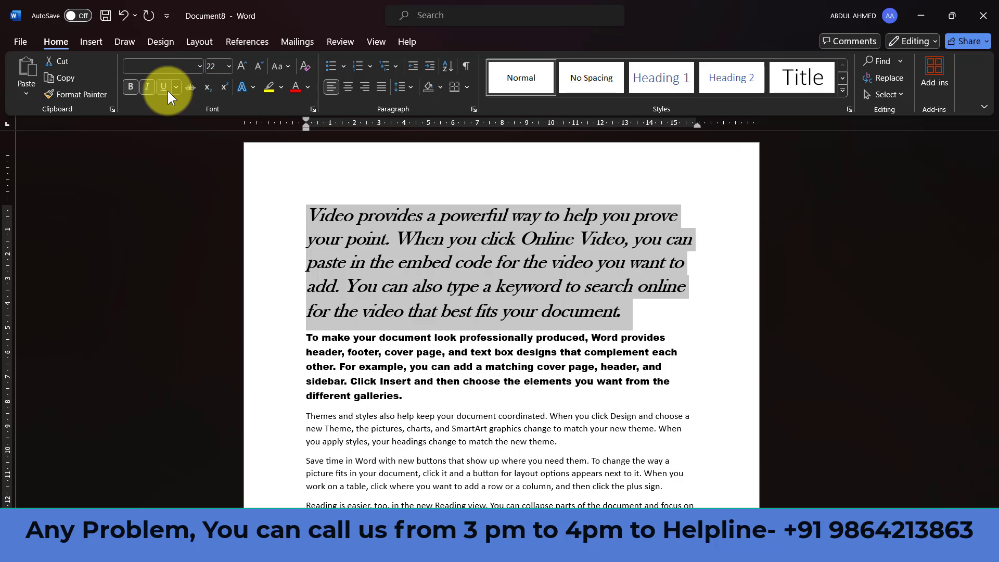
{"action": "left_click", "coordinate": [437, 263]}
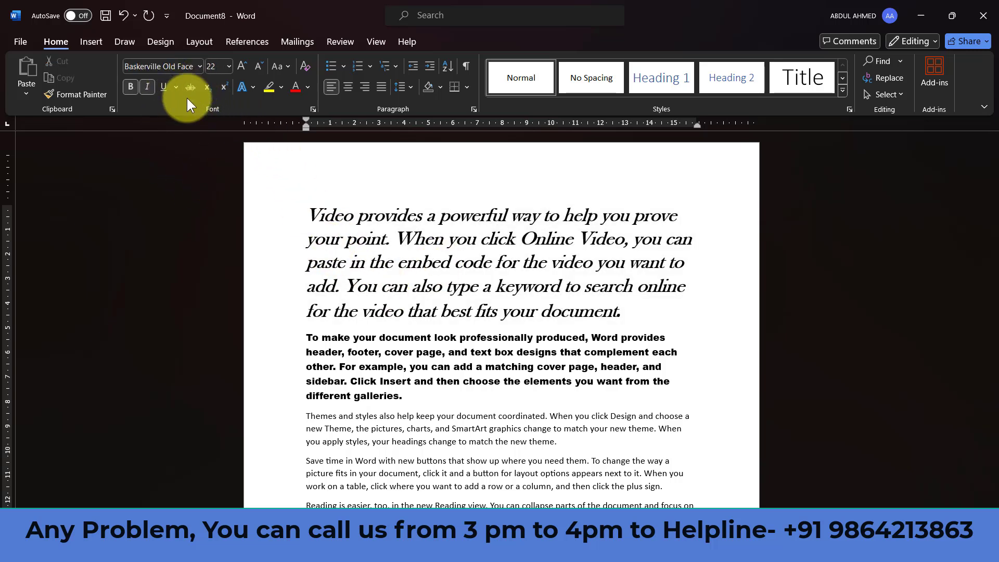
{"action": "left_click", "coordinate": [177, 87]}
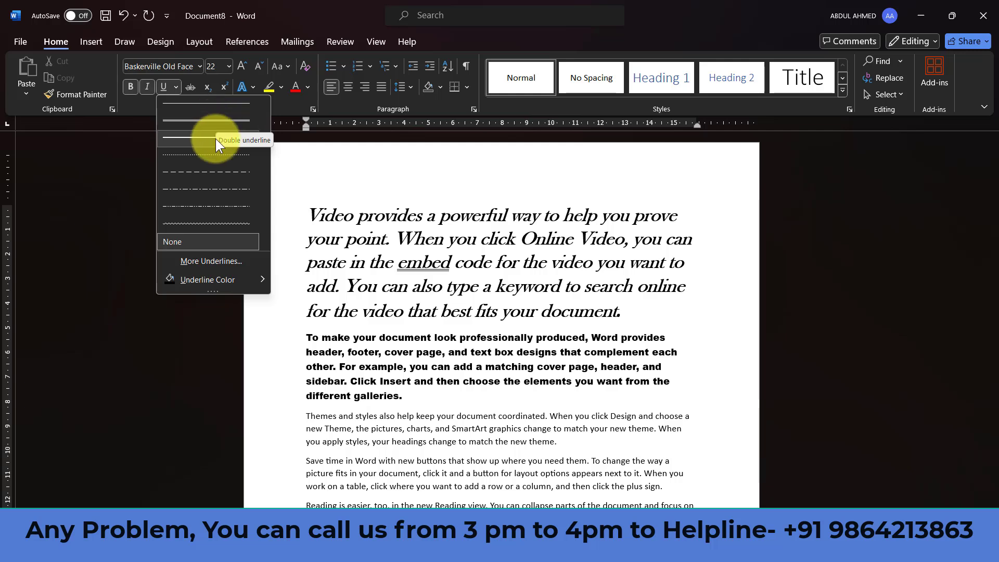
{"action": "mouse_move", "coordinate": [221, 282]}
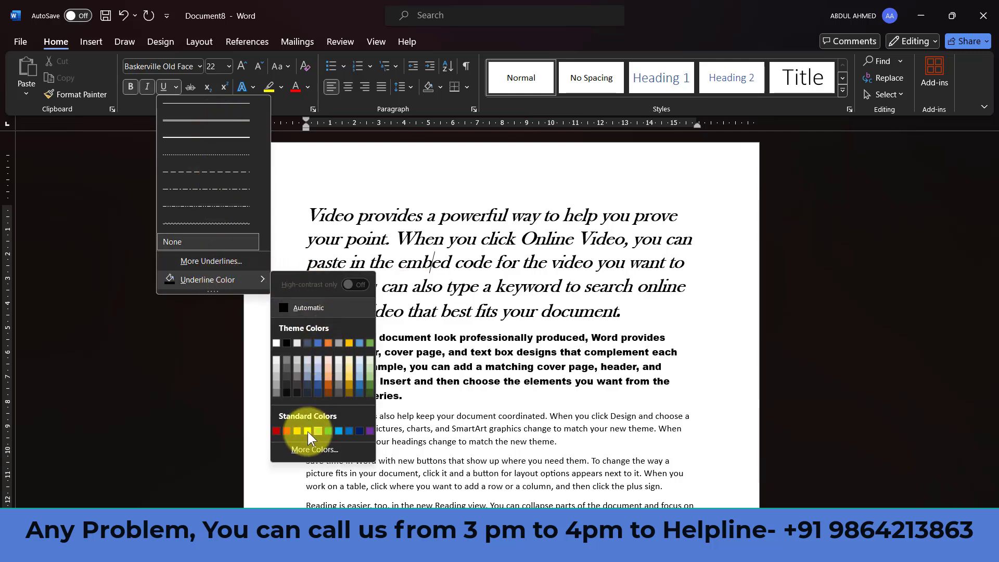
{"action": "left_click", "coordinate": [285, 432]}
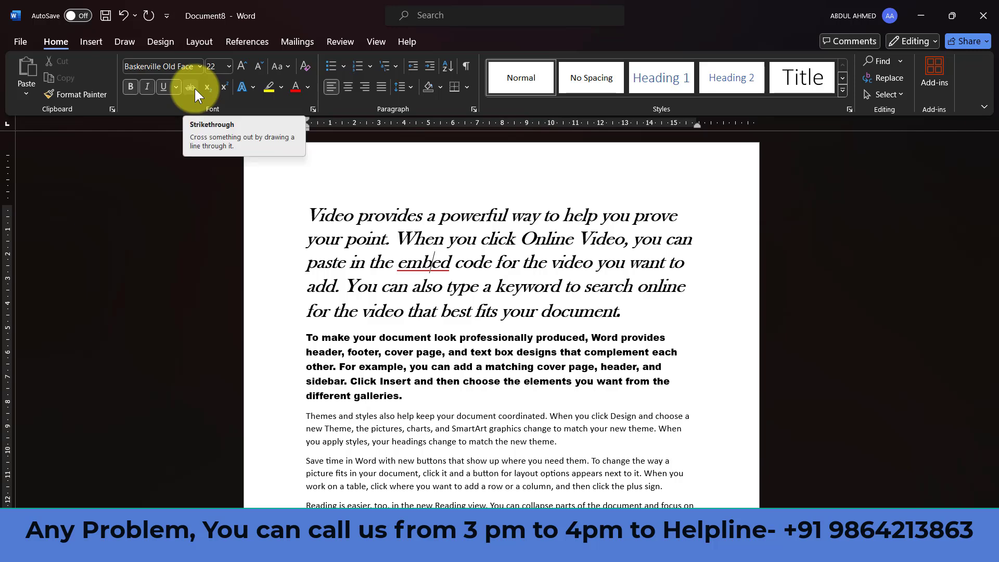
- Apply strikethrough to the phrase "When you click Online Video" in the first paragraph
{"action": "scroll", "coordinate": [426, 287], "scroll_direction": "down", "scroll_amount": 1}
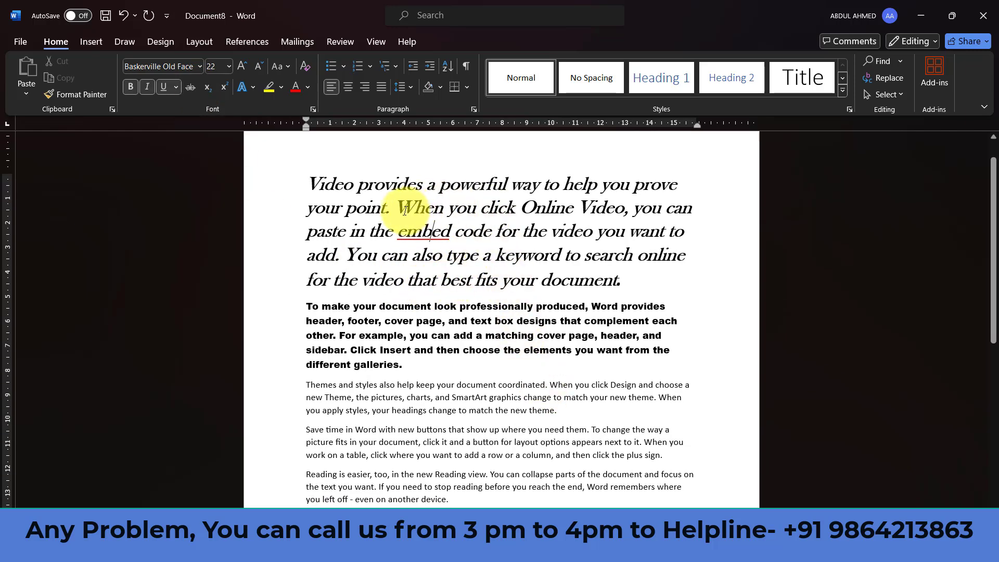
{"action": "left_click_drag", "start_coordinate": [395, 208], "coordinate": [607, 202]}
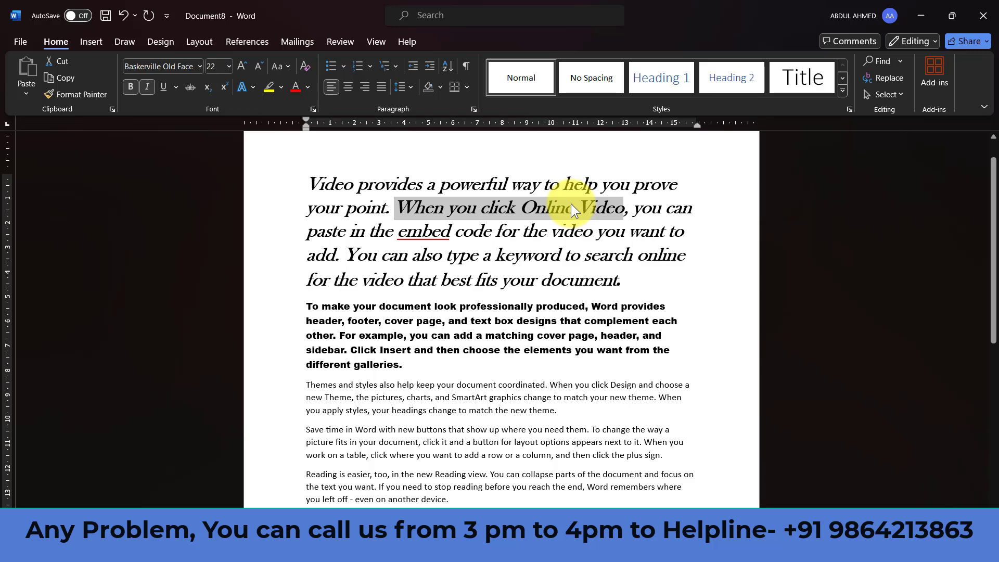
{"action": "left_click", "coordinate": [190, 87]}
- Enter "Rs. 999" at font size 24 on a new line below the last paragraph
{"action": "scroll", "coordinate": [536, 312], "scroll_direction": "down", "scroll_amount": 5}
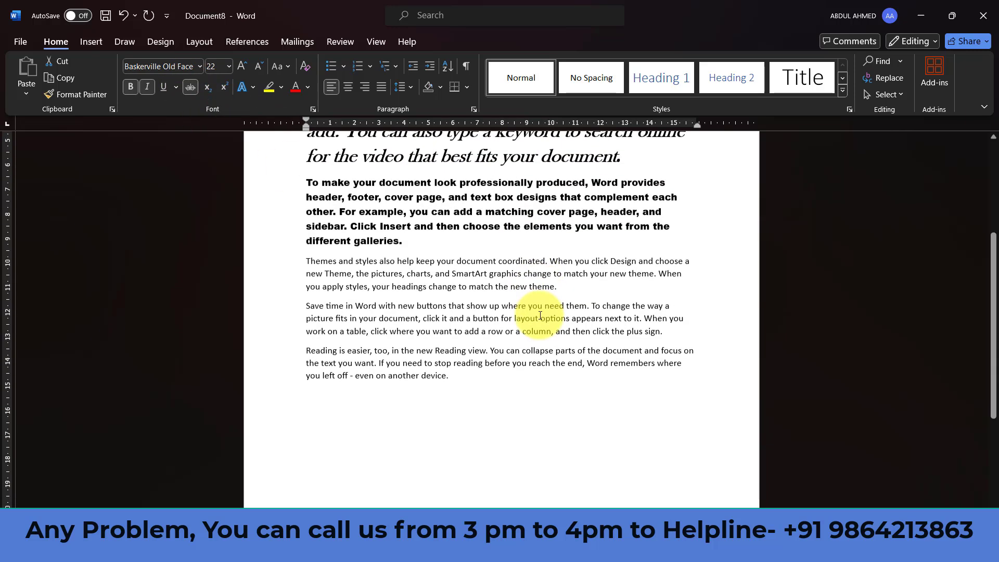
{"action": "left_click", "coordinate": [311, 267]}
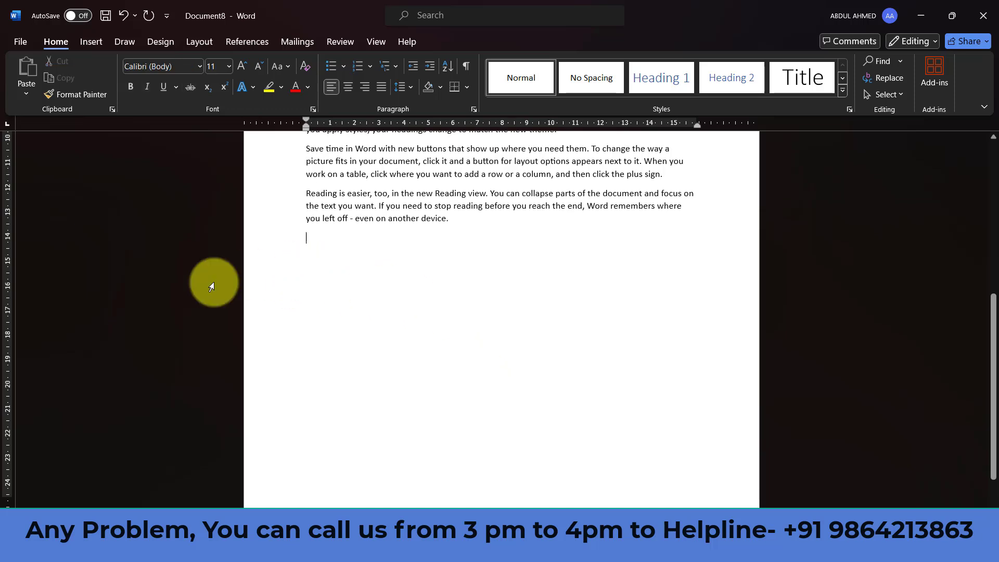
{"action": "left_click", "coordinate": [225, 66]}
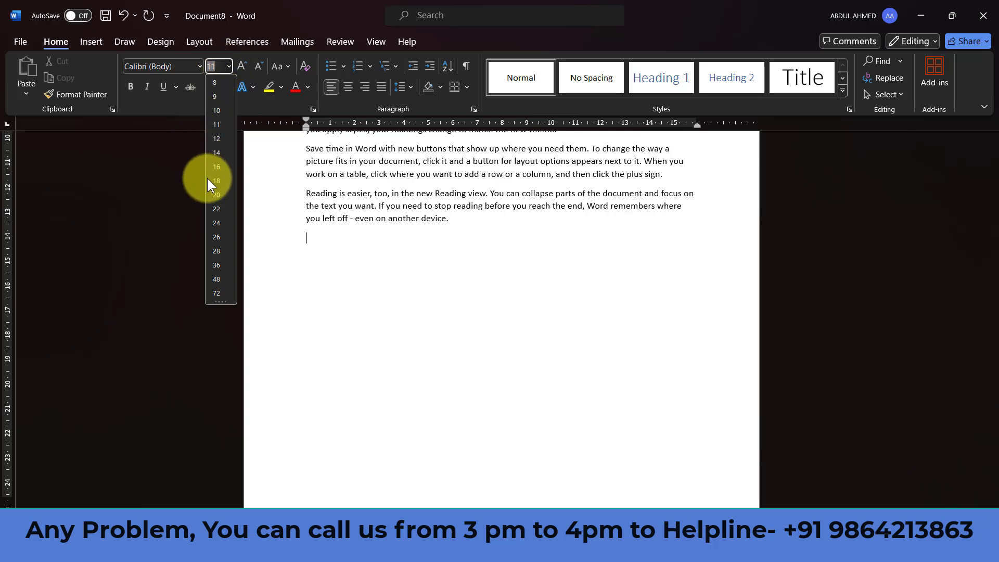
{"action": "left_click", "coordinate": [219, 218]}
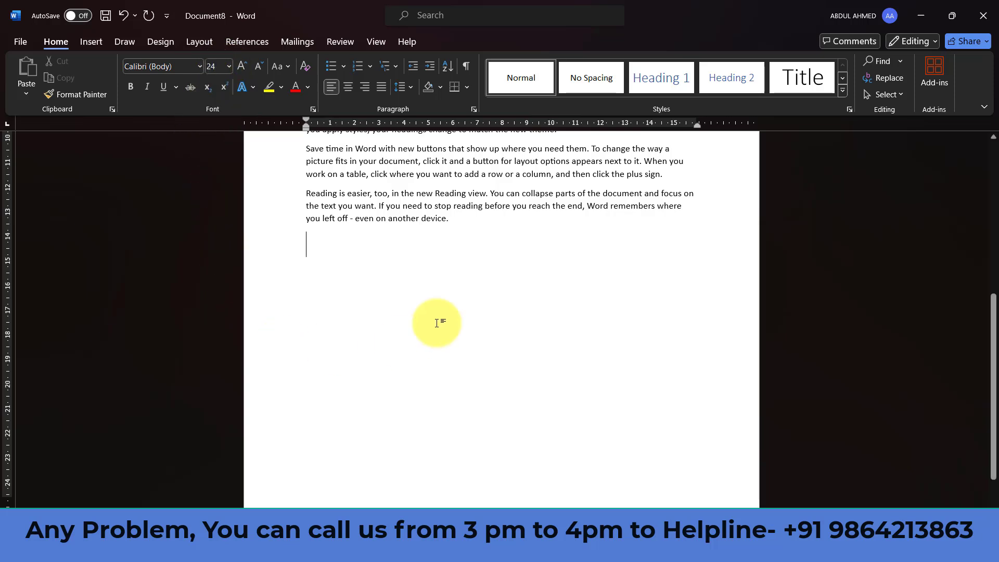
{"action": "type", "text": "999"}
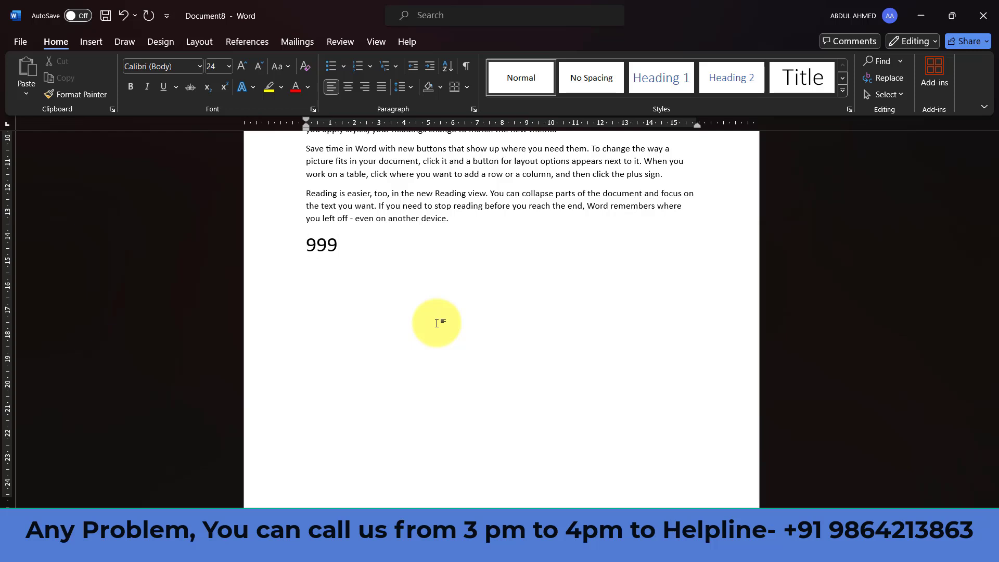
{"action": "key", "text": "Home"}
{"action": "type", "text": "rS"}
{"action": "key", "text": "BackSpace"}
{"action": "key", "text": "BackSpace"}
{"action": "type", "text": "Rs."}
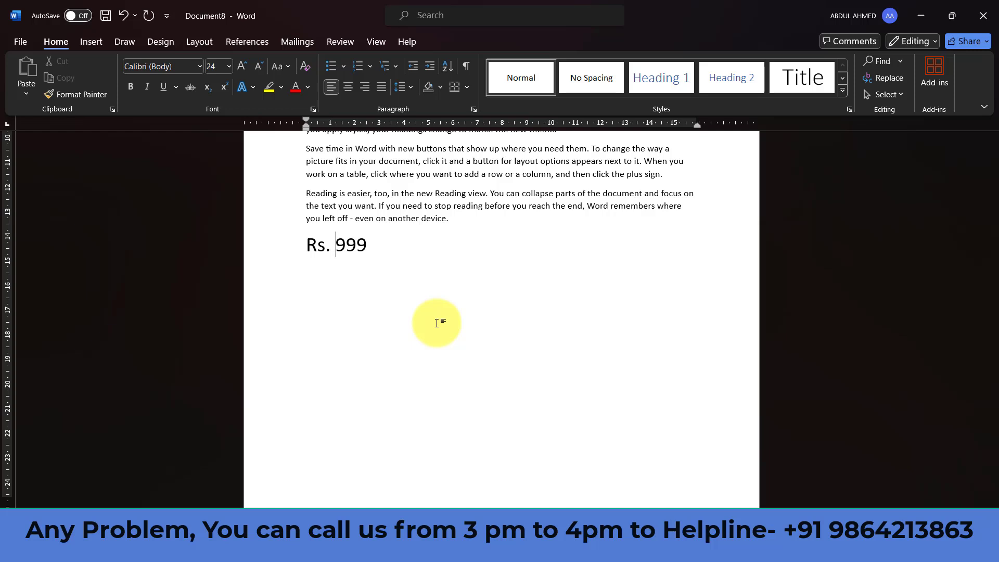
- Add a second price, "Rs.449", after "Rs. 999" on the same line
{"action": "left_click", "coordinate": [419, 253]}
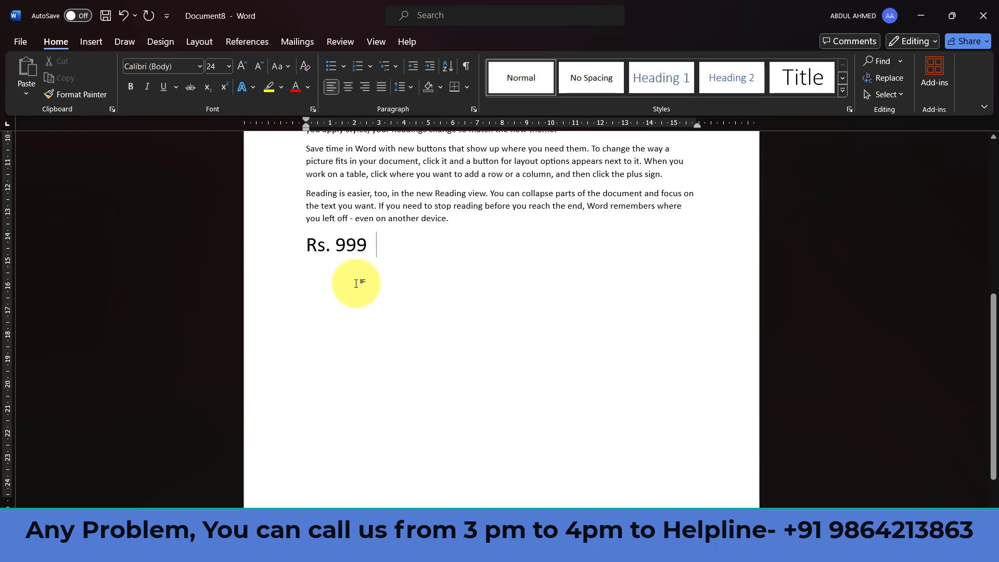
{"action": "type", "text": "R"}
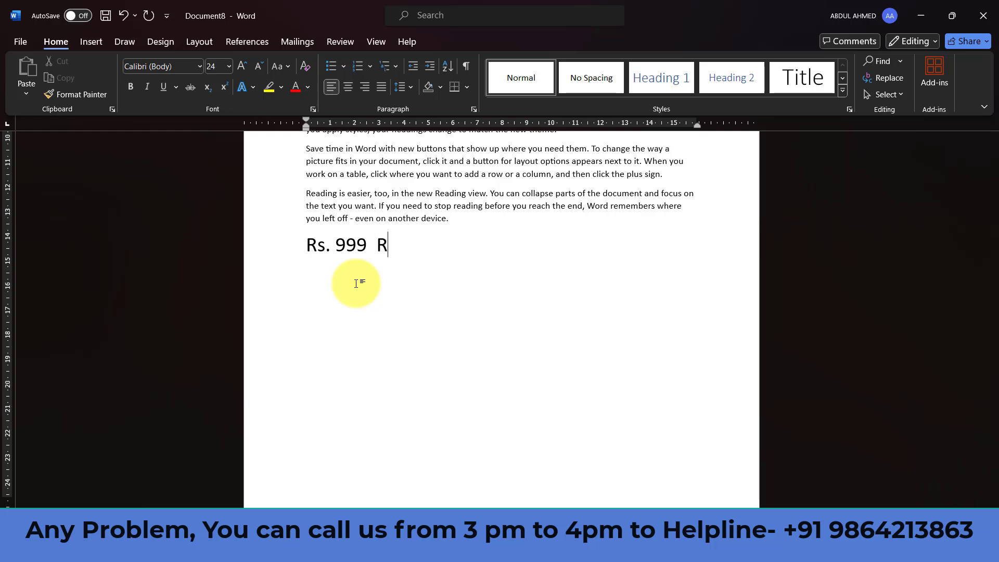
{"action": "type", "text": "a"}
{"action": "key", "text": "BackSpace"}
{"action": "type", "text": "s.449"}
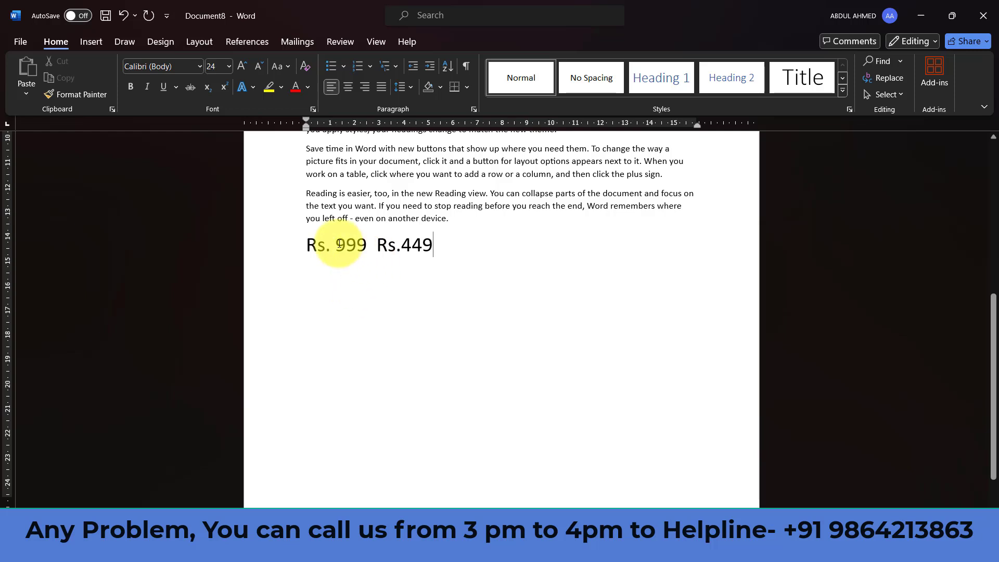
- Apply strikethrough to the number 999 in the price line
{"action": "left_click_drag", "start_coordinate": [337, 244], "coordinate": [369, 244]}
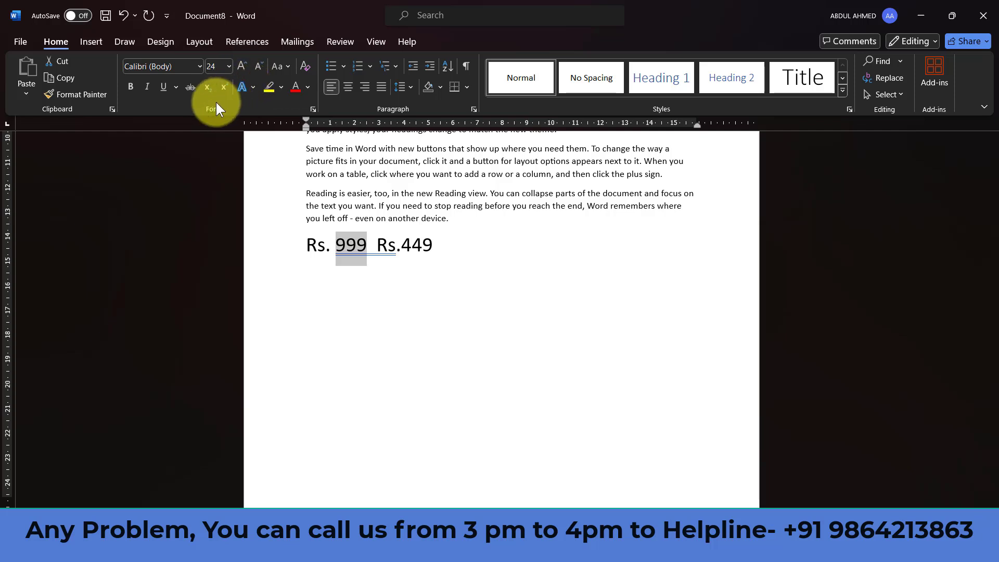
{"action": "left_click", "coordinate": [190, 87]}
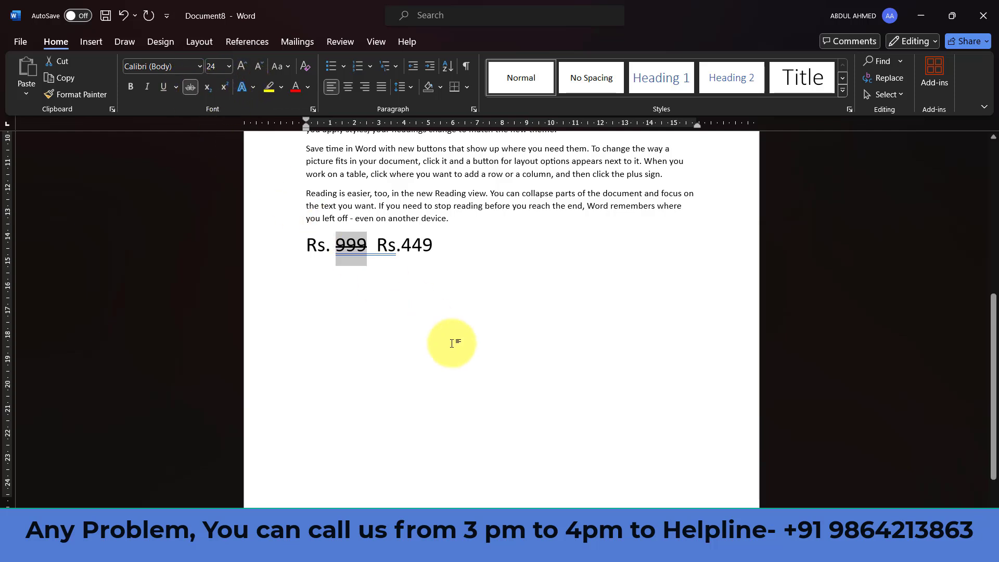
{"action": "left_click", "coordinate": [441, 400]}
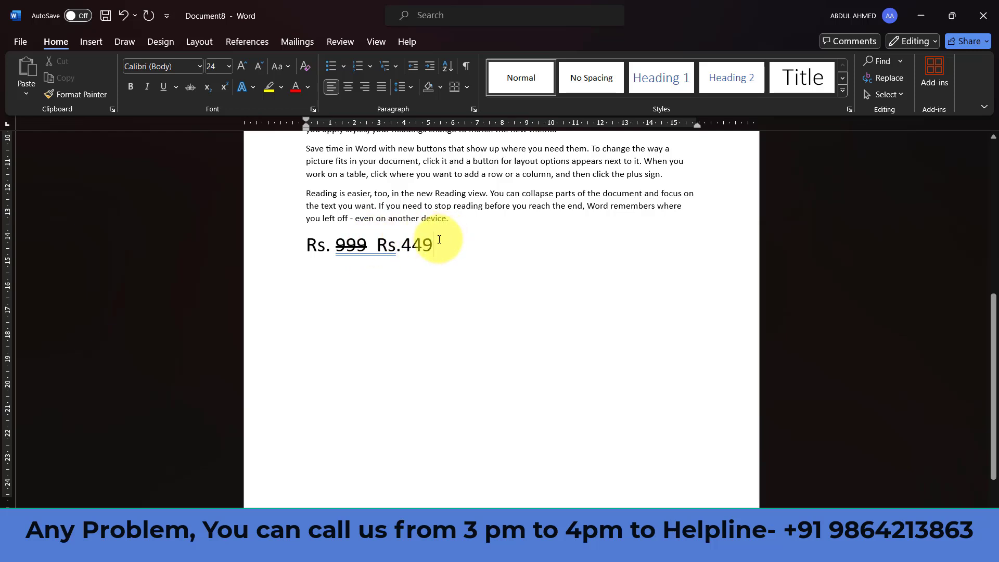
{"action": "left_click_drag", "start_coordinate": [432, 243], "coordinate": [397, 247]}
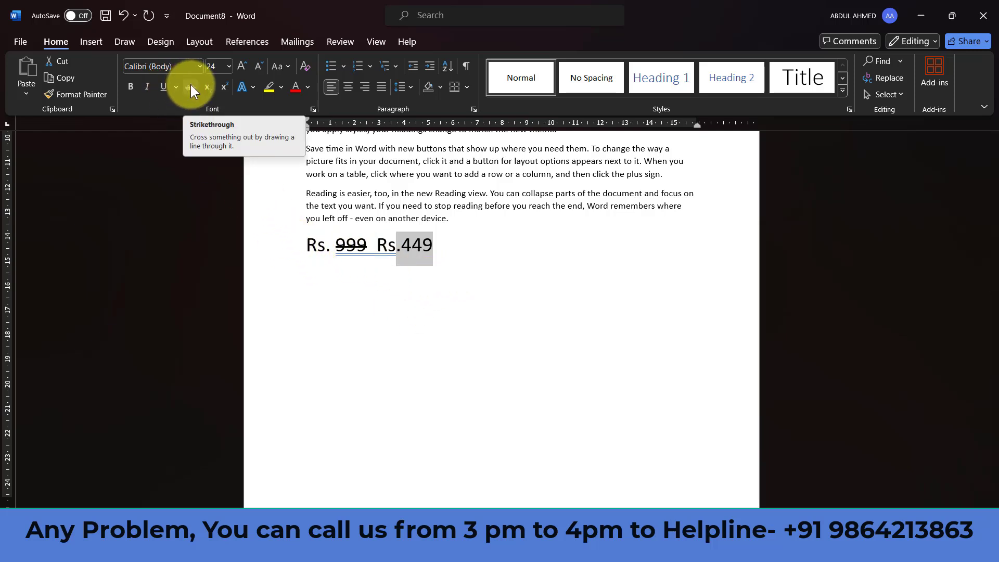
- Remove the strikethrough from "When you click Online Video" in the first paragraph and deselect the phrase
{"action": "scroll", "coordinate": [477, 356], "scroll_direction": "up", "scroll_amount": 5}
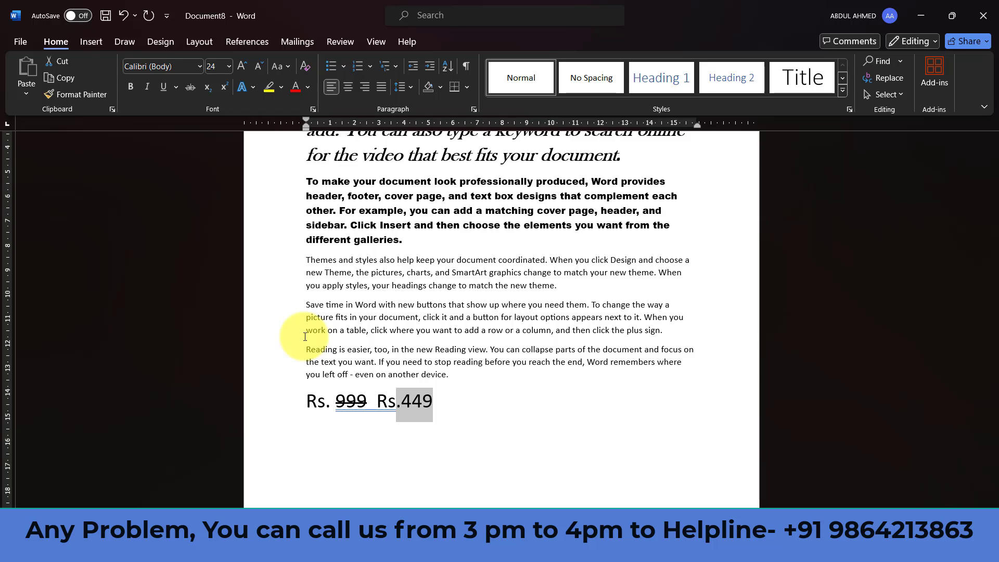
{"action": "scroll", "coordinate": [442, 327], "scroll_direction": "up", "scroll_amount": 5}
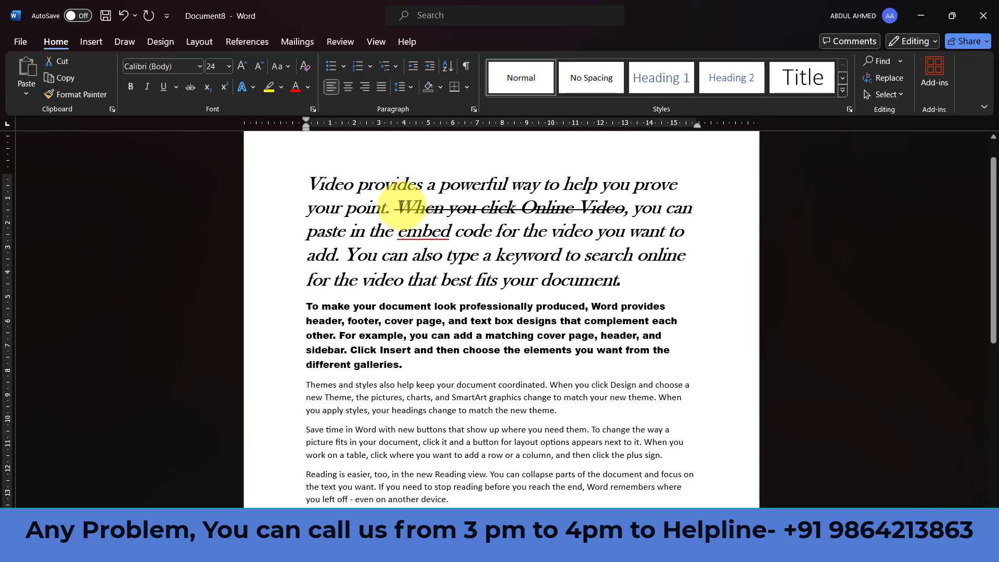
{"action": "left_click_drag", "start_coordinate": [401, 205], "coordinate": [623, 207]}
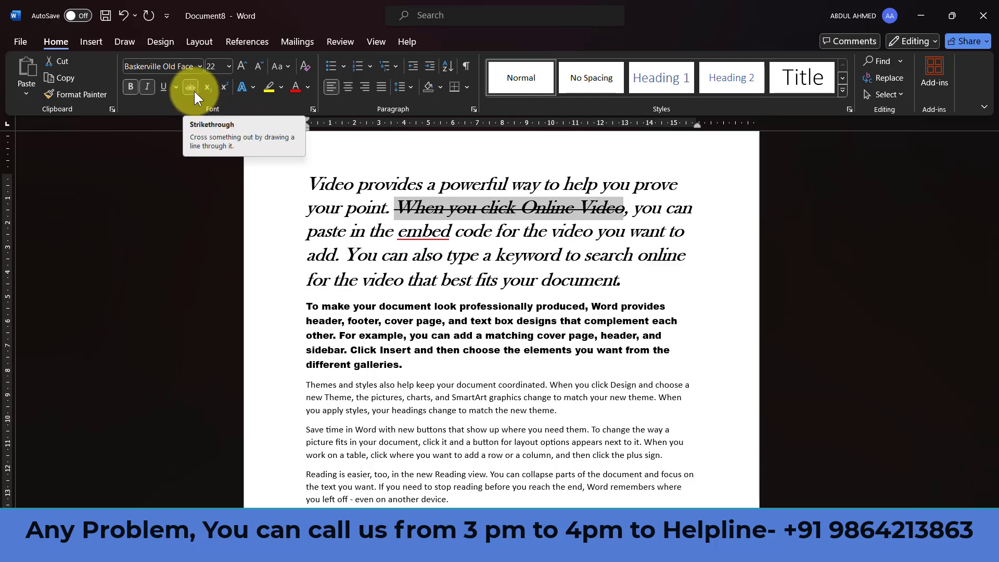
{"action": "left_click", "coordinate": [531, 271]}
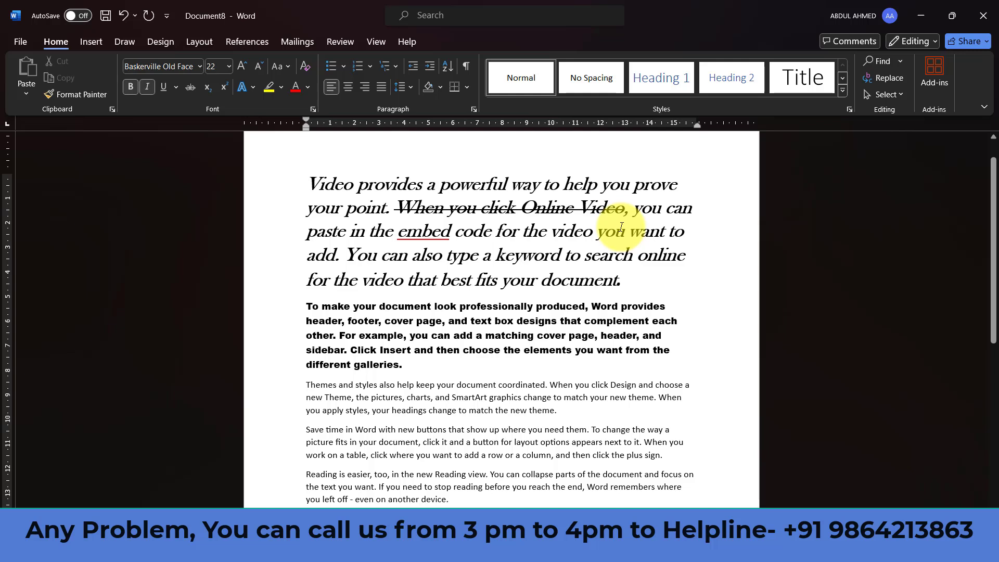
{"action": "double_click", "coordinate": [410, 208]}
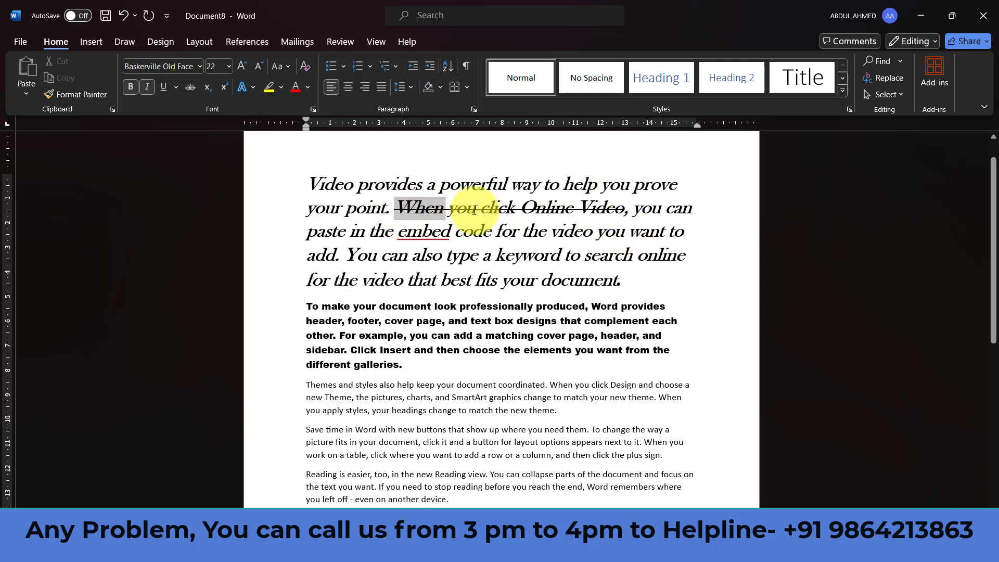
{"action": "left_click_drag", "start_coordinate": [473, 210], "coordinate": [582, 210]}
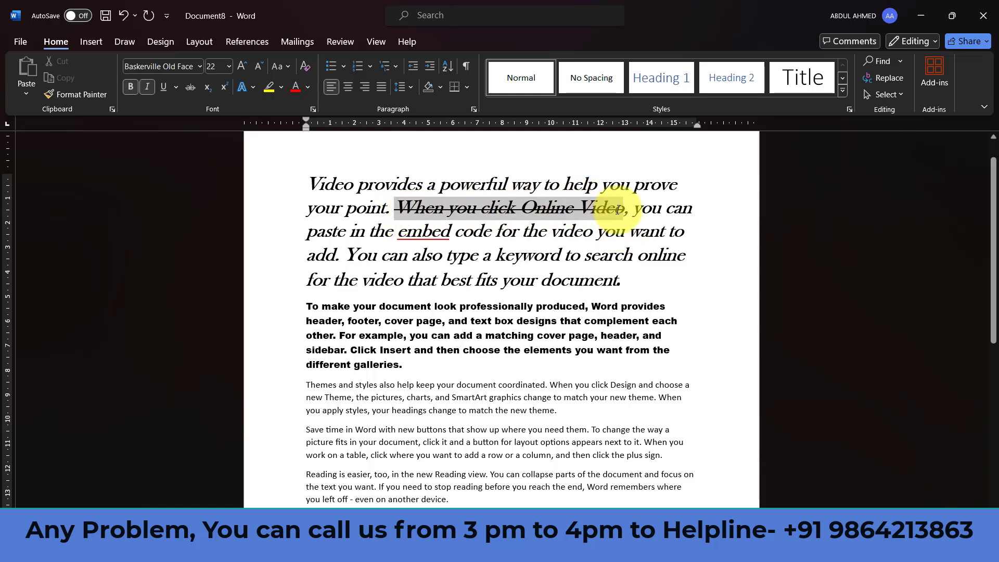
{"action": "left_click", "coordinate": [190, 87]}
{"action": "left_click", "coordinate": [478, 312]}
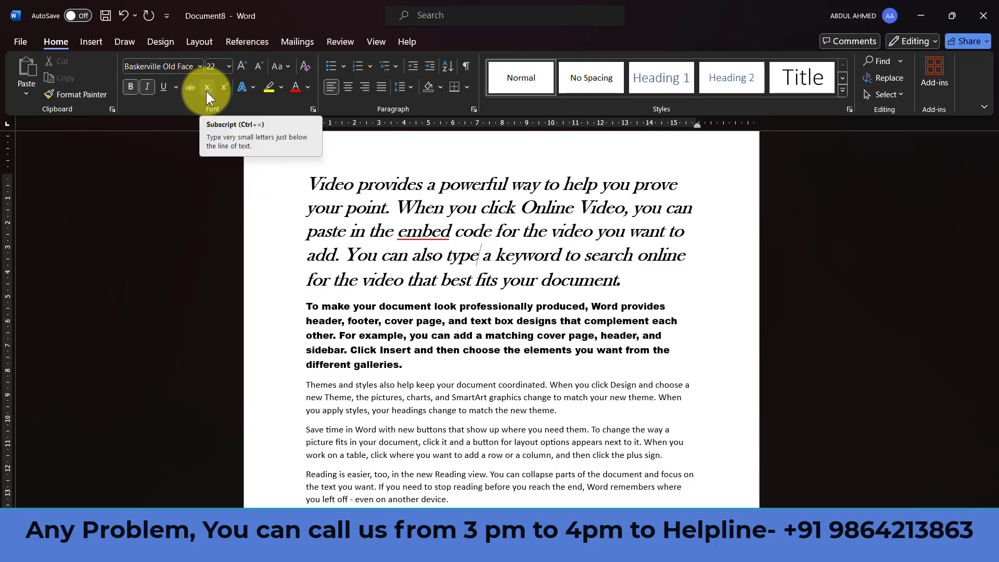
- Enter the formula "H2O" in the blank area a few lines below the price line
{"action": "scroll", "coordinate": [207, 93], "scroll_direction": "down", "scroll_amount": 1}
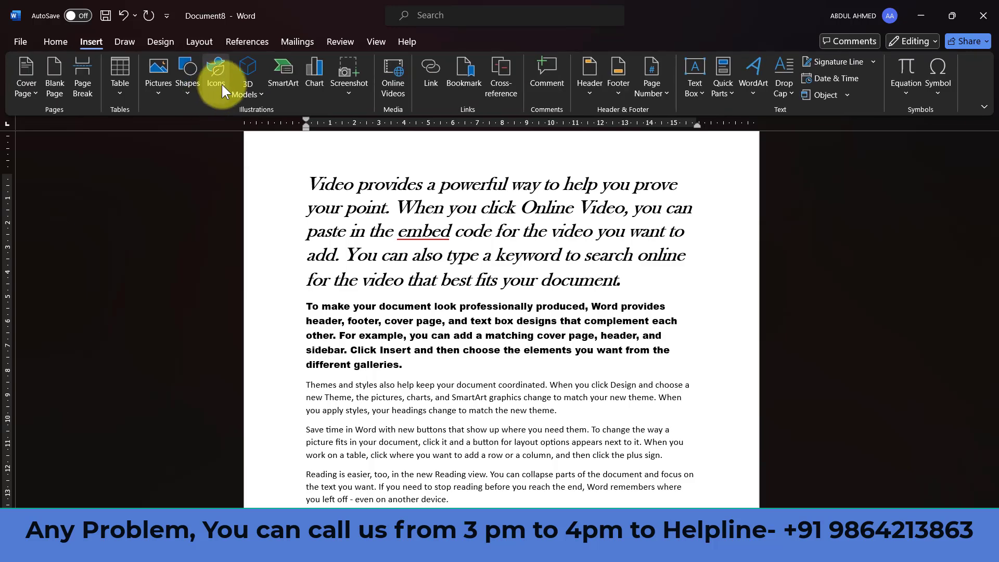
{"action": "scroll", "coordinate": [195, 101], "scroll_direction": "up", "scroll_amount": 1}
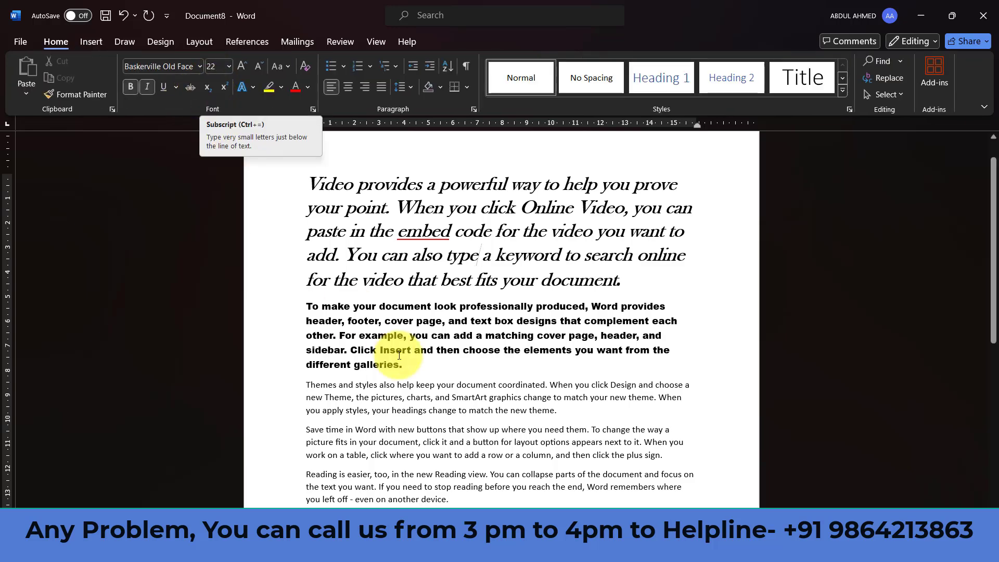
{"action": "scroll", "coordinate": [399, 356], "scroll_direction": "down", "scroll_amount": 5}
{"action": "left_click", "coordinate": [313, 310]}
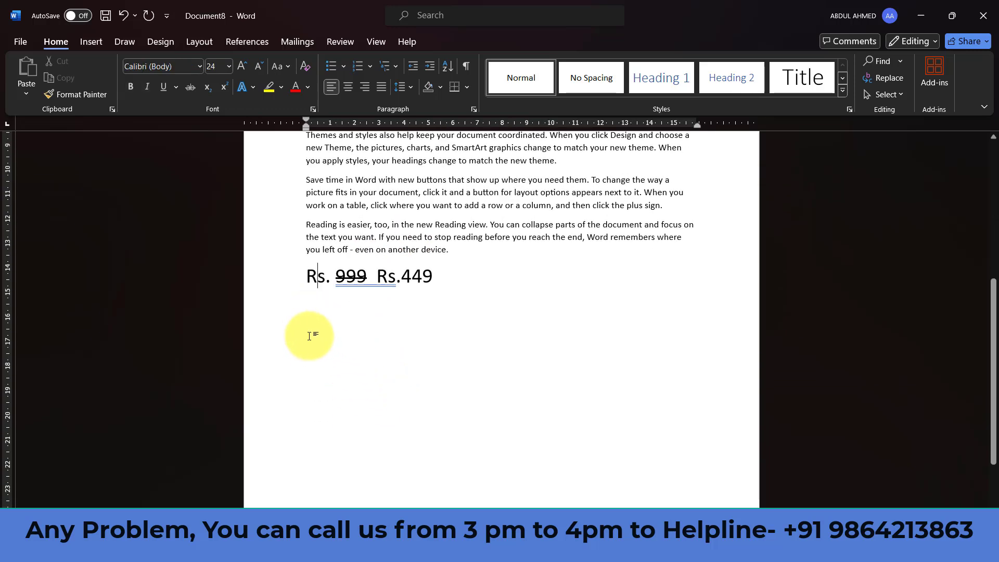
{"action": "left_click", "coordinate": [309, 336]}
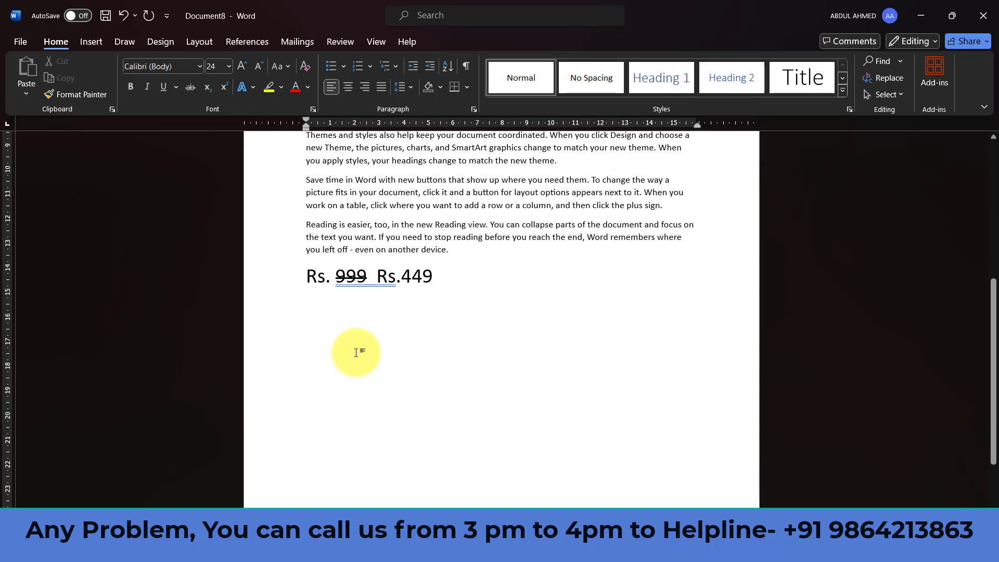
{"action": "type", "text": "H"}
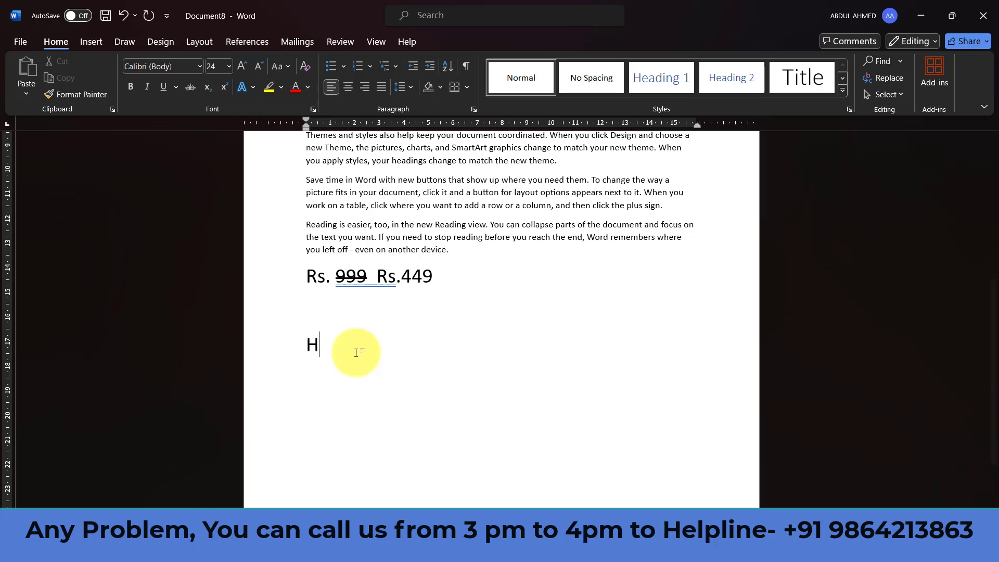
{"action": "type", "text": "20"}
{"action": "key", "text": "BackSpace"}
{"action": "type", "text": "O"}
- Format the 2 in "H2O" as subscript and place the cursor after the formula
{"action": "left_click_drag", "start_coordinate": [319, 347], "coordinate": [331, 353]}
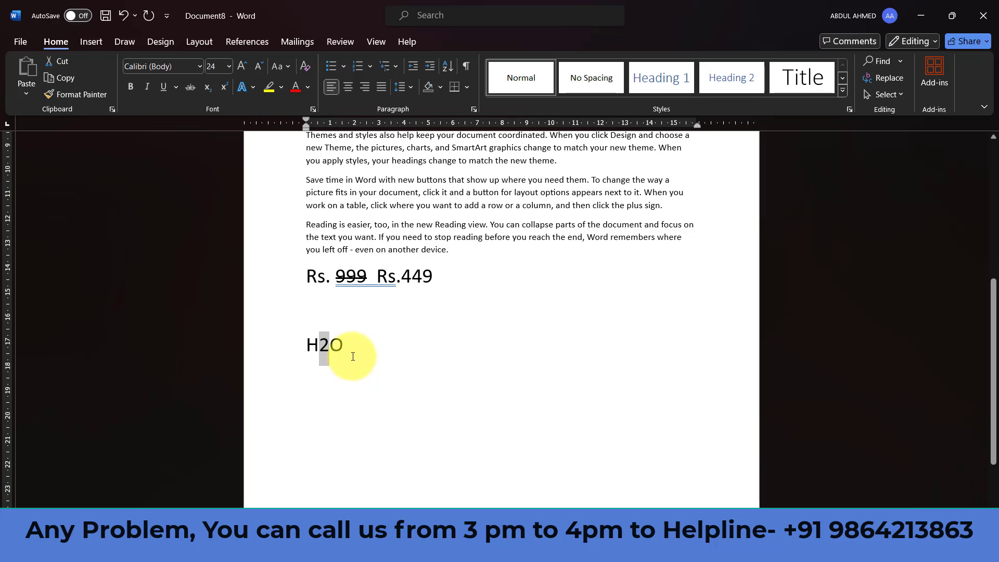
{"action": "left_click", "coordinate": [207, 86]}
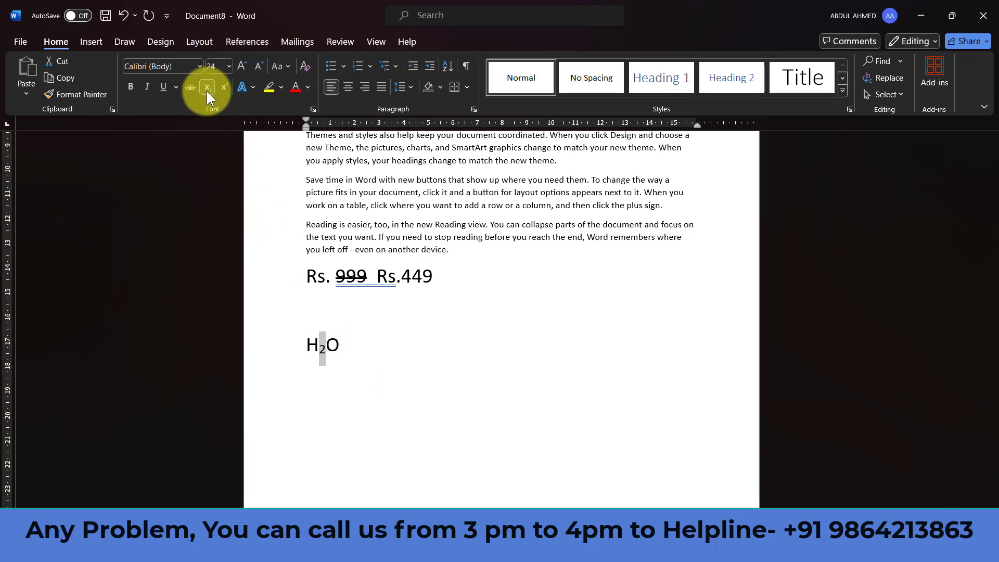
{"action": "left_click", "coordinate": [358, 346]}
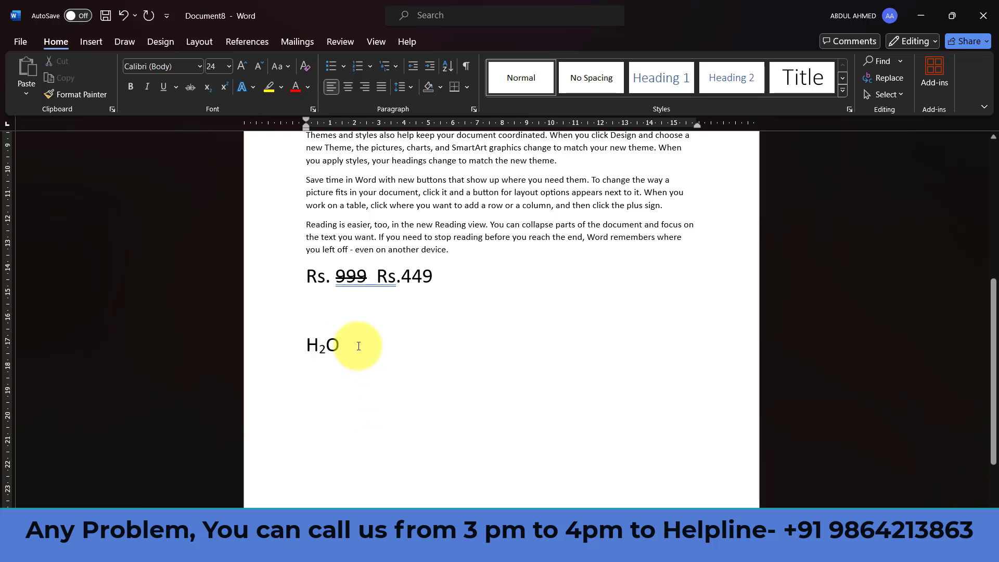
- Complete the H₂O formula line so that it reads "H2O=WATER"
{"action": "type", "text": "=WAER"}
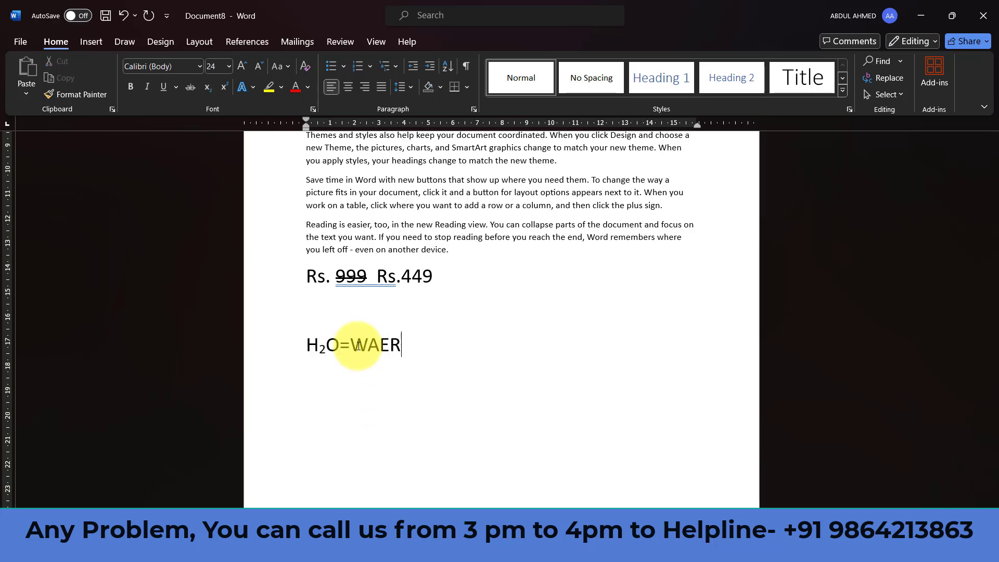
{"action": "key", "text": "BackSpace"}
{"action": "type", "text": "TER"}
{"action": "key", "text": "BackSpace"}
{"action": "key", "text": "BackSpace"}
{"action": "key", "text": "BackSpace"}
{"action": "key", "text": "BackSpace"}
{"action": "type", "text": "TER"}
- Enter the expression "A2+B2" on a new line below the water formula
{"action": "key", "text": "Return"}
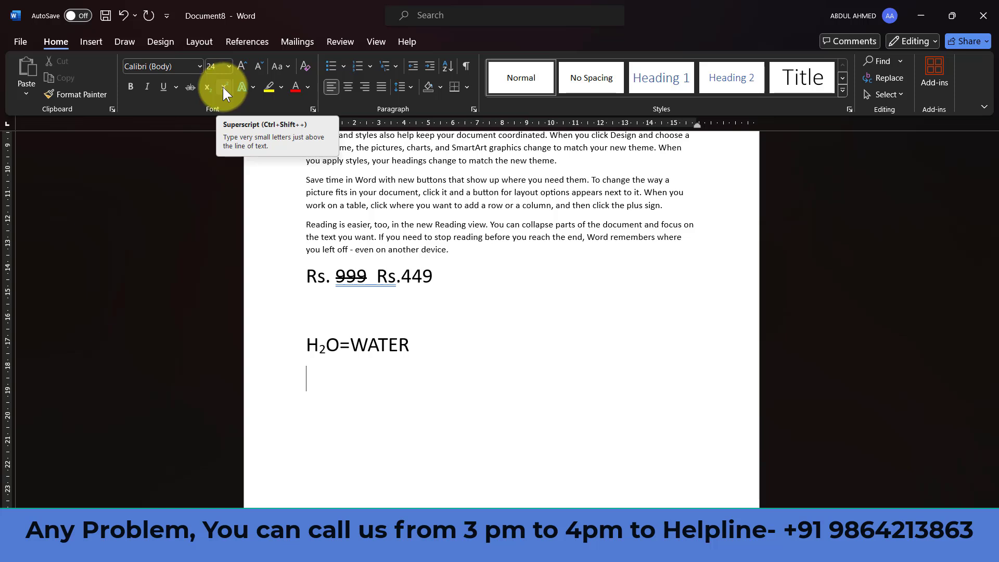
{"action": "type", "text": "A2"}
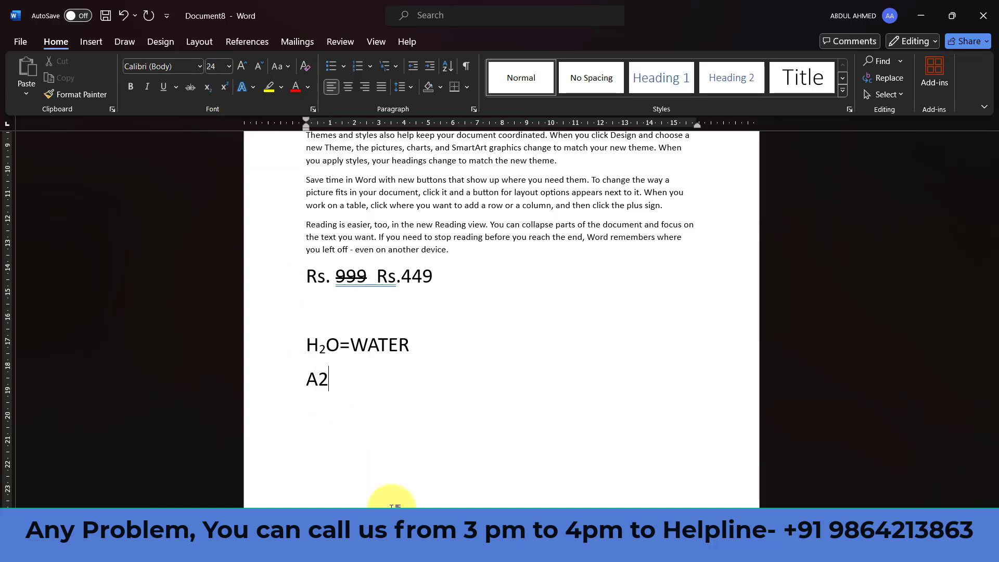
{"action": "type", "text": "+B2"}
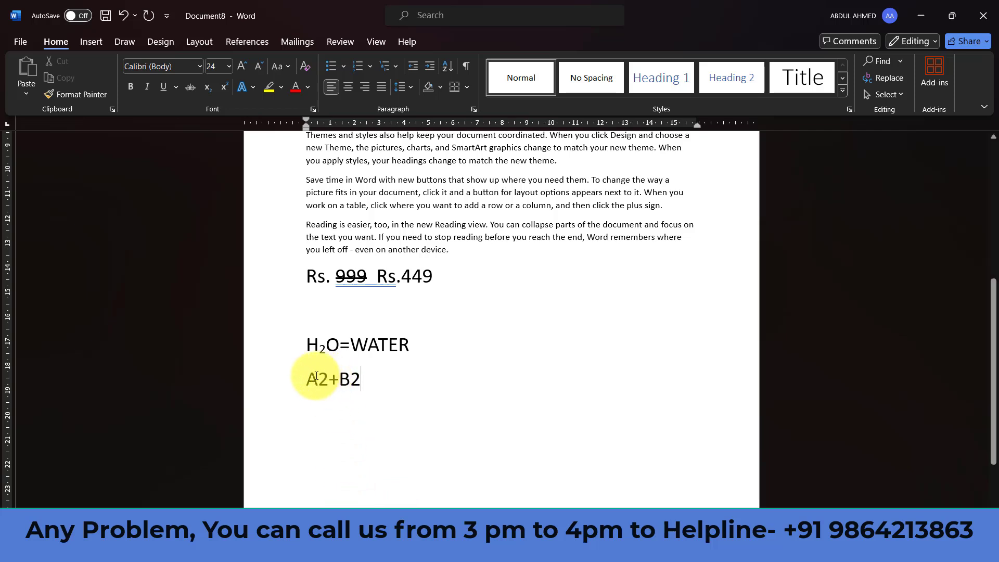
- Format both 2s in "A2+B2" as superscript and deselect the text
{"action": "left_click_drag", "start_coordinate": [318, 380], "coordinate": [327, 378]}
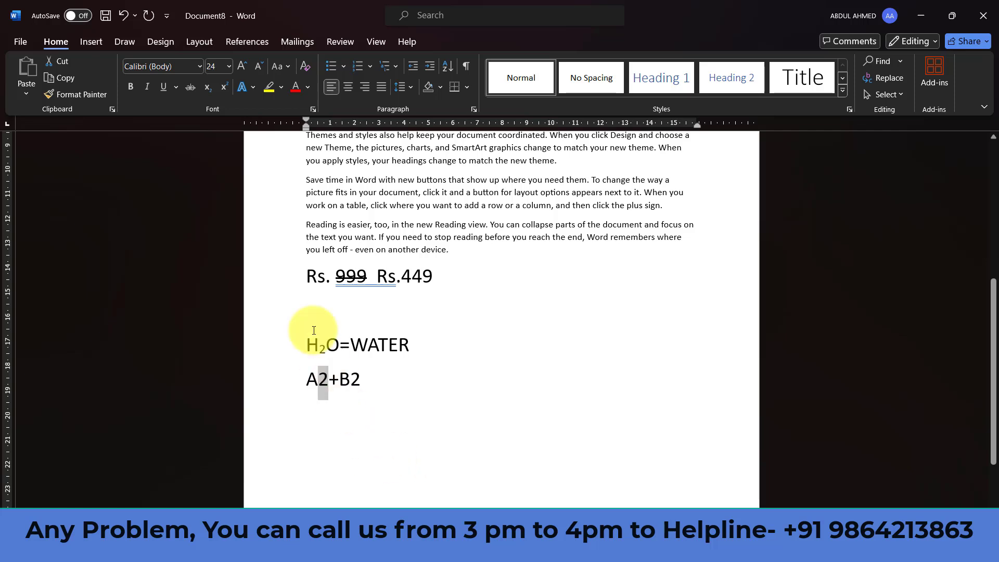
{"action": "left_click", "coordinate": [326, 385]}
{"action": "left_click_drag", "start_coordinate": [328, 379], "coordinate": [318, 379]}
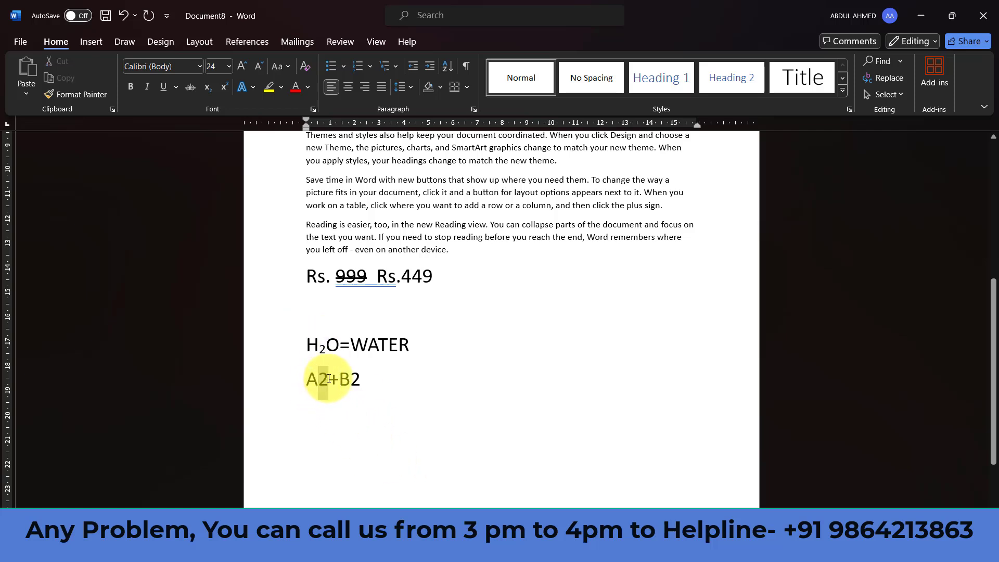
{"action": "left_click", "coordinate": [229, 86]}
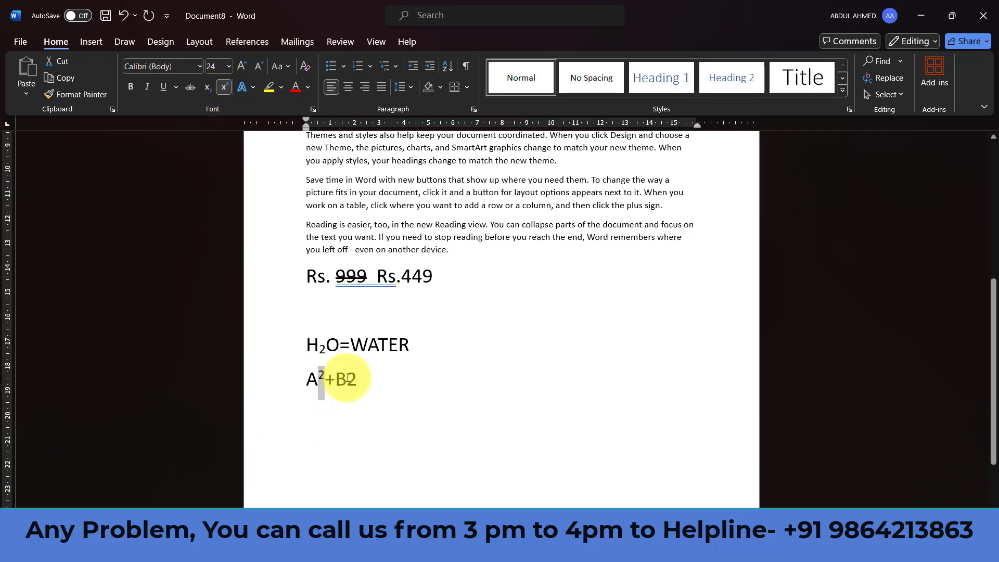
{"action": "left_click_drag", "start_coordinate": [358, 379], "coordinate": [346, 378]}
{"action": "left_click", "coordinate": [222, 86]}
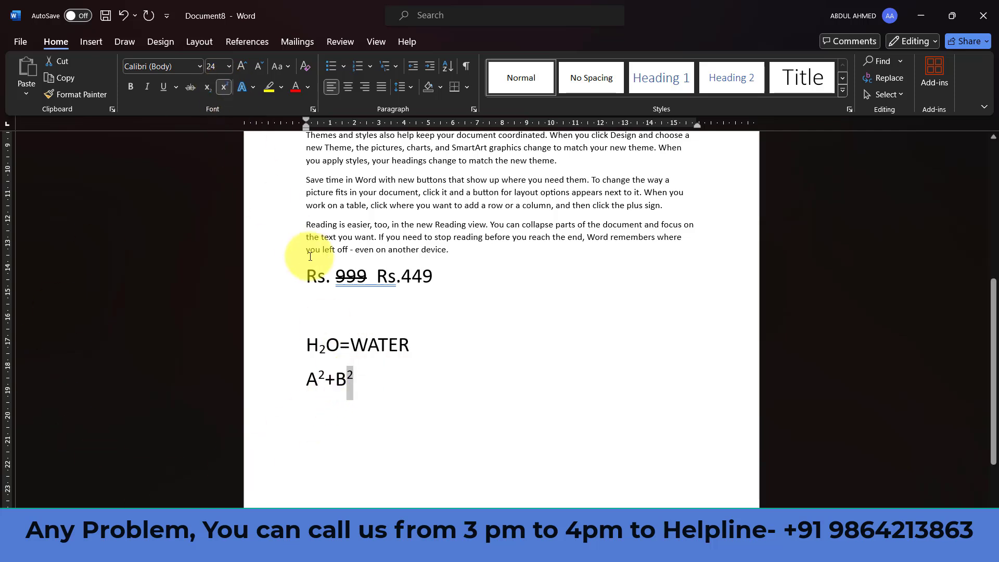
{"action": "left_click", "coordinate": [312, 384]}
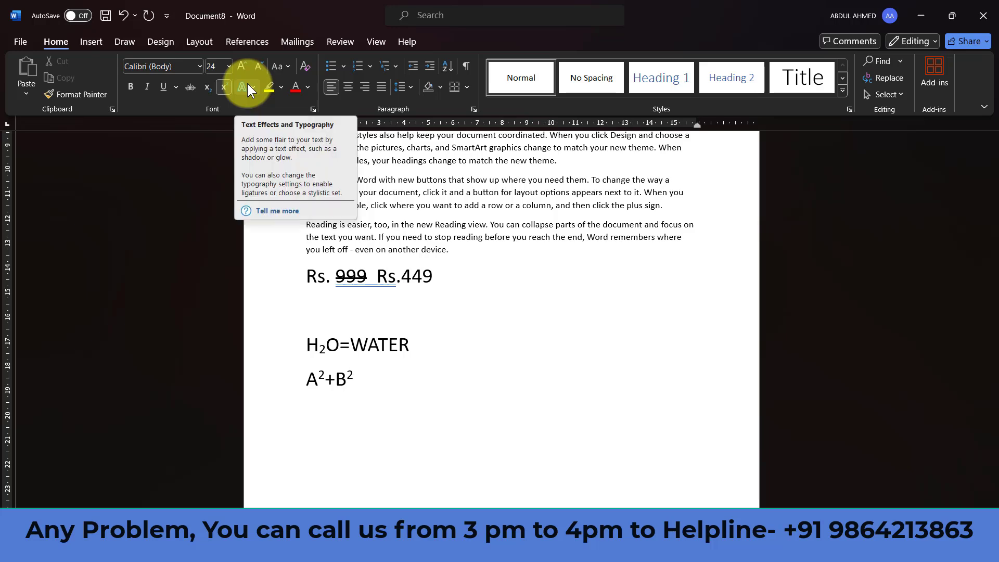
- Insert the heading "MS WORD" on a new line above the document's first paragraph
{"action": "scroll", "coordinate": [504, 335], "scroll_direction": "up", "scroll_amount": 5}
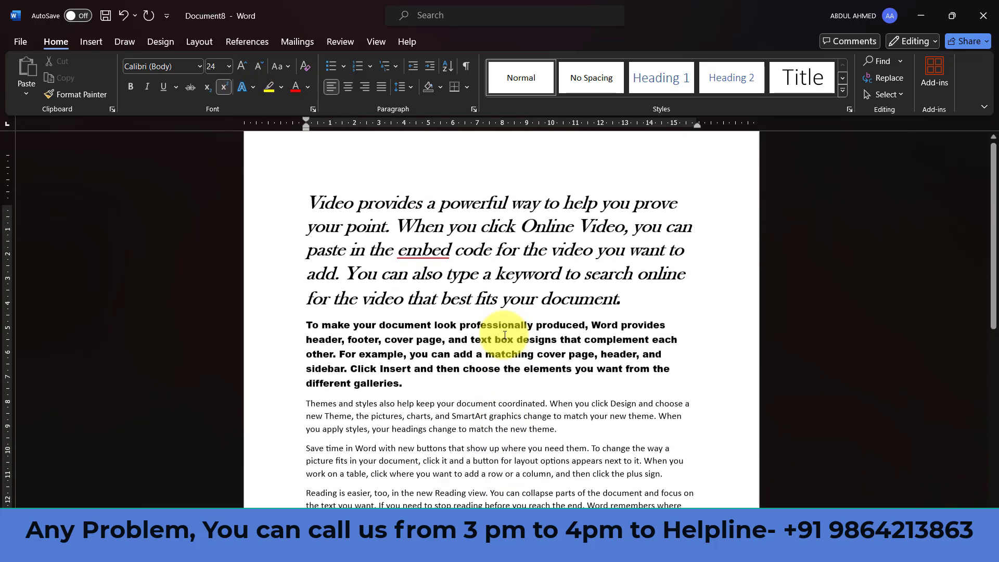
{"action": "left_click", "coordinate": [307, 211]}
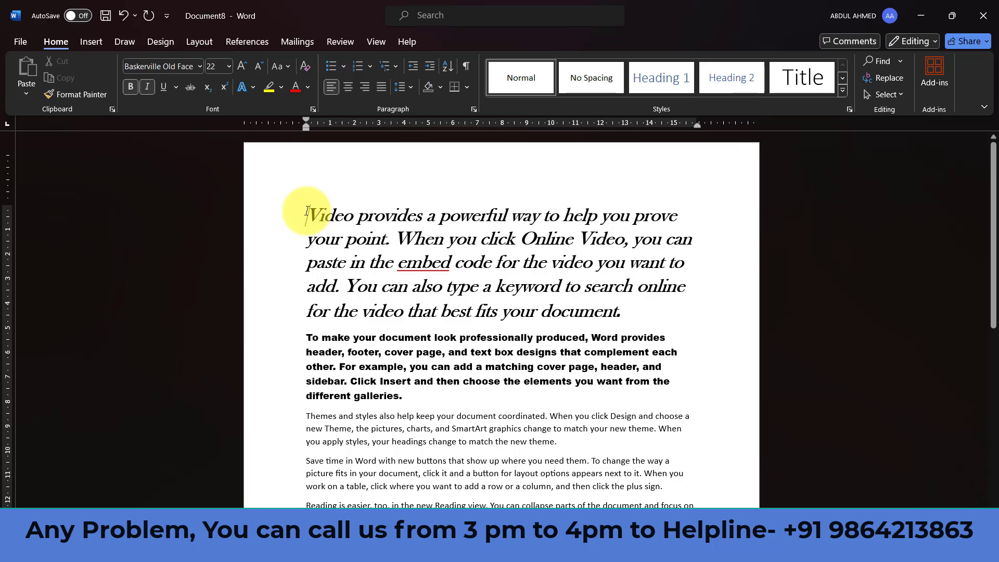
{"action": "key", "text": "Return"}
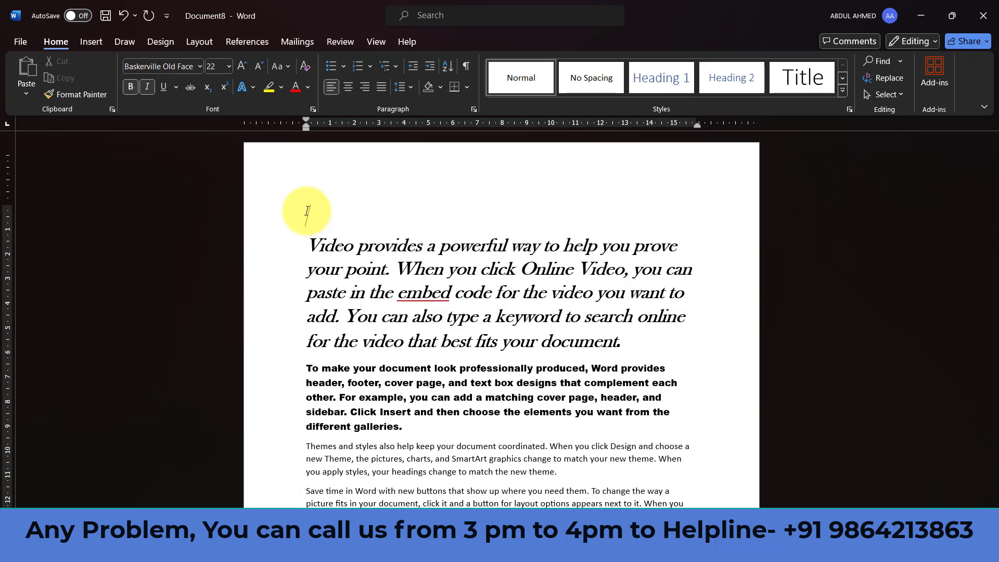
{"action": "type", "text": "MS WORD"}
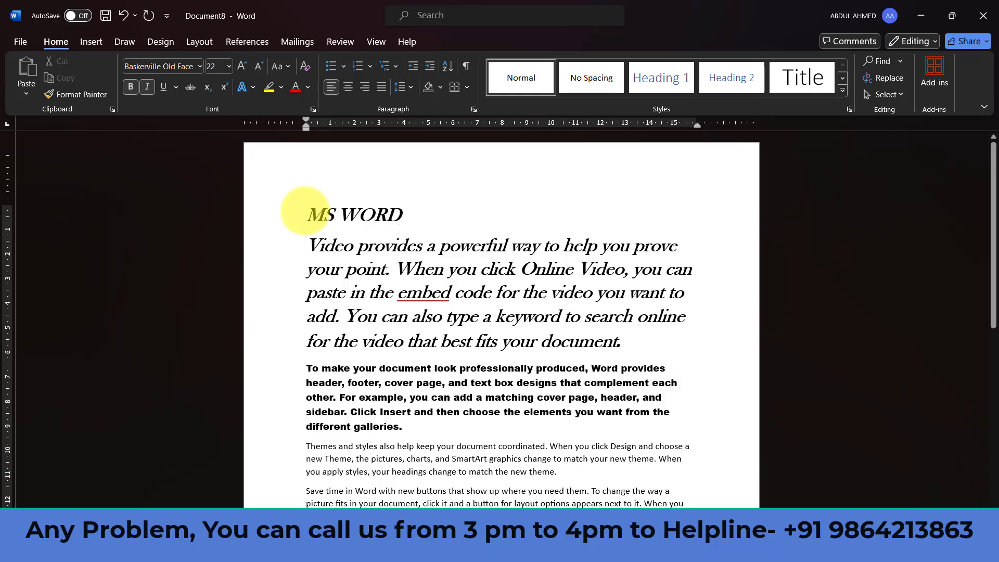
- Try the dark blue-shadowed, orange-outlined and grey text effect presets on the "MS WORD" heading
{"action": "left_click_drag", "start_coordinate": [321, 215], "coordinate": [423, 212]}
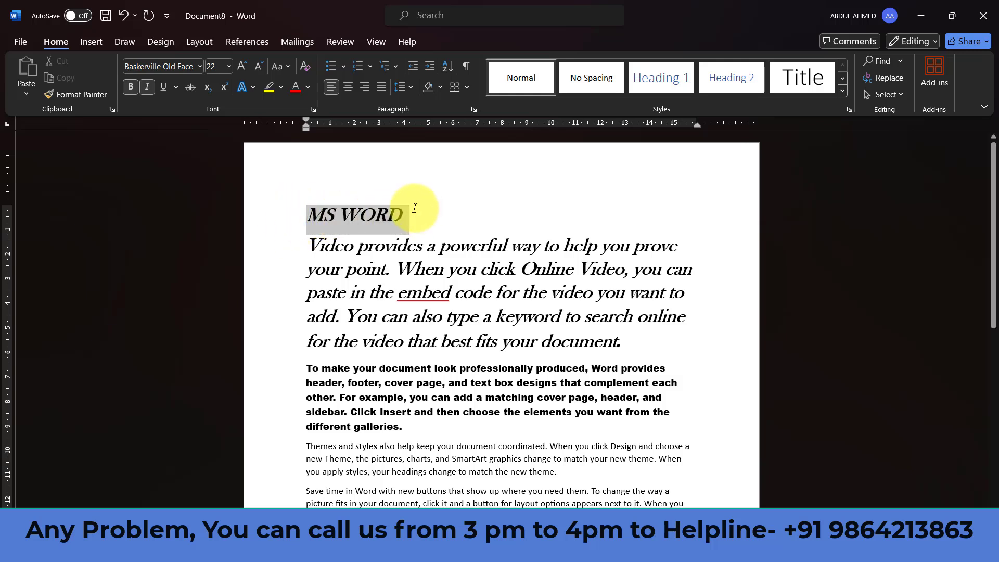
{"action": "left_click", "coordinate": [253, 87]}
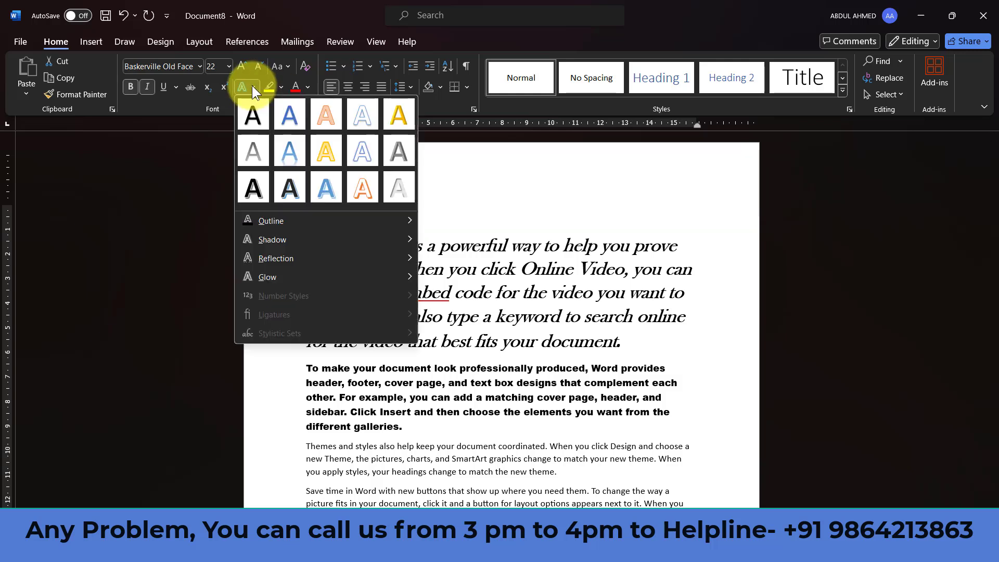
{"action": "left_click", "coordinate": [292, 187]}
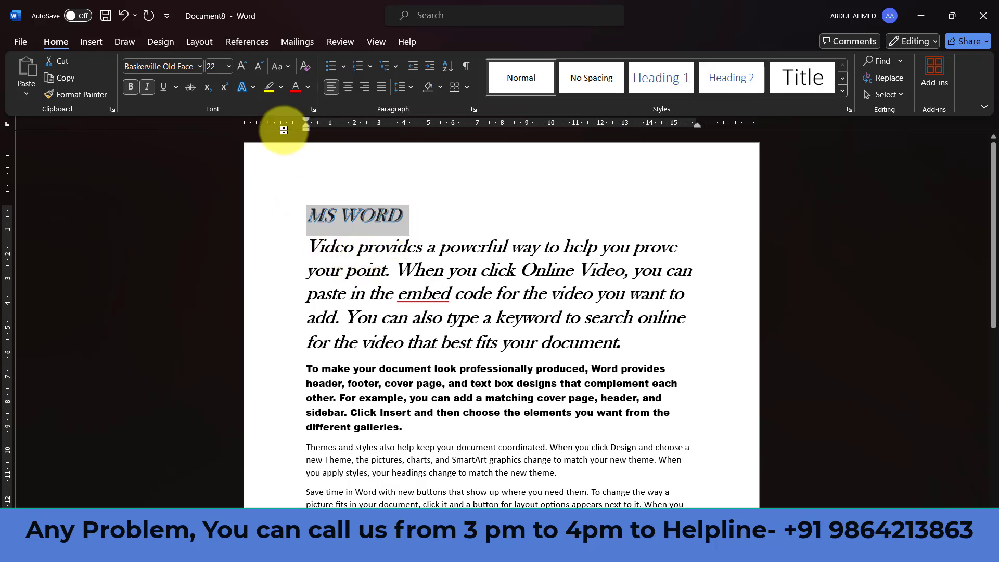
{"action": "left_click", "coordinate": [245, 90]}
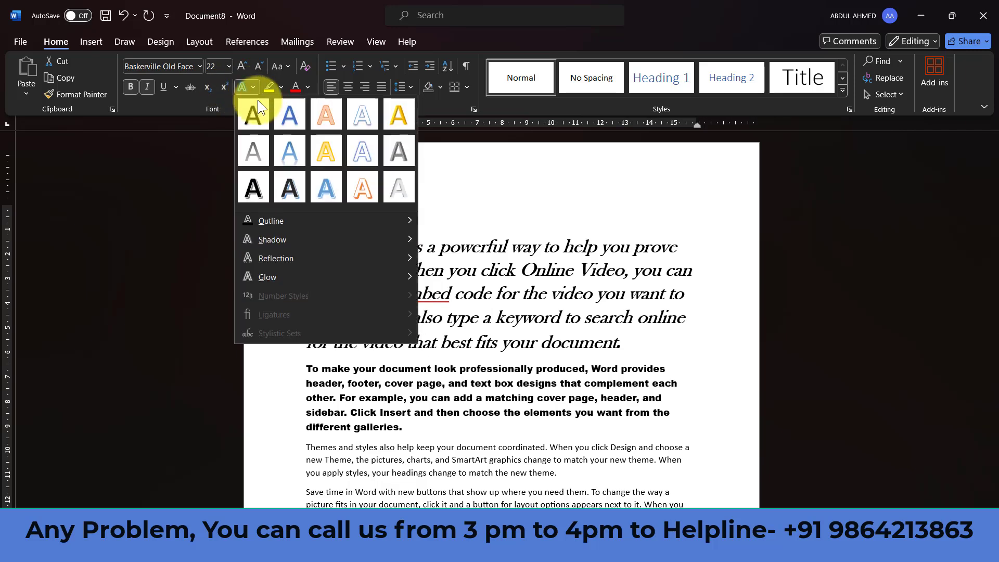
{"action": "left_click", "coordinate": [348, 189]}
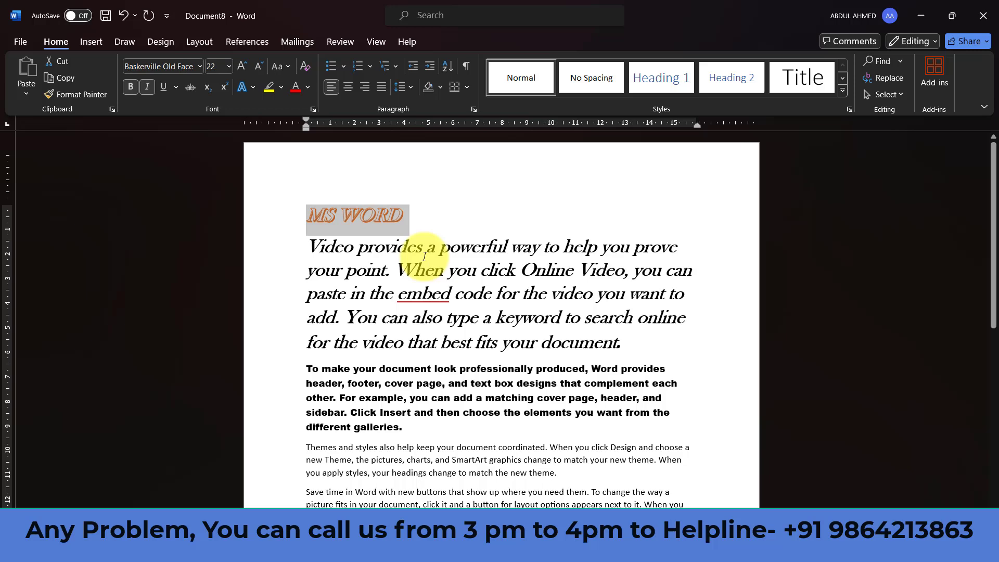
{"action": "left_click", "coordinate": [243, 85]}
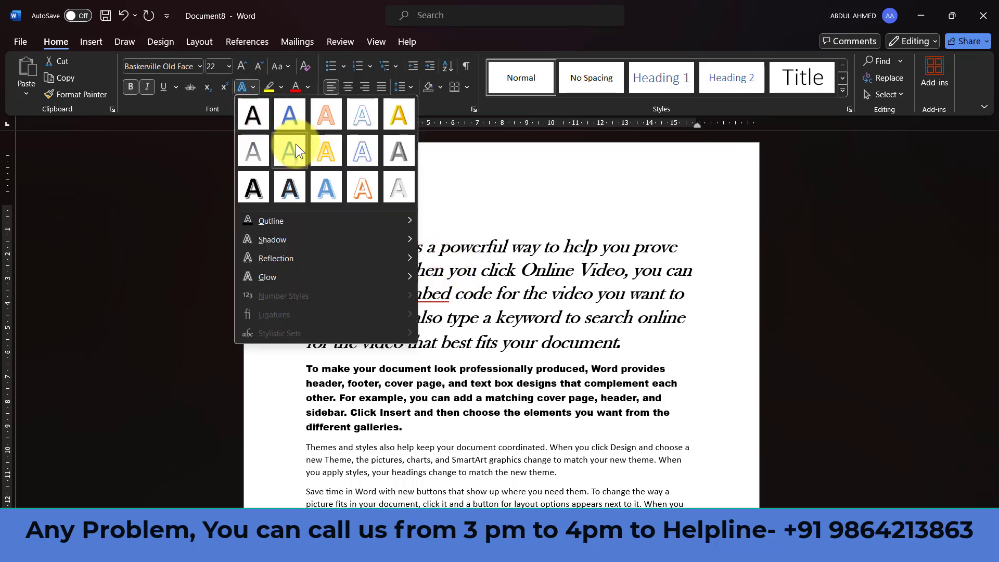
{"action": "left_click", "coordinate": [397, 148]}
- Remove italic from the "MS WORD" heading and apply the black text effect preset with a hard shadow
{"action": "left_click", "coordinate": [142, 88]}
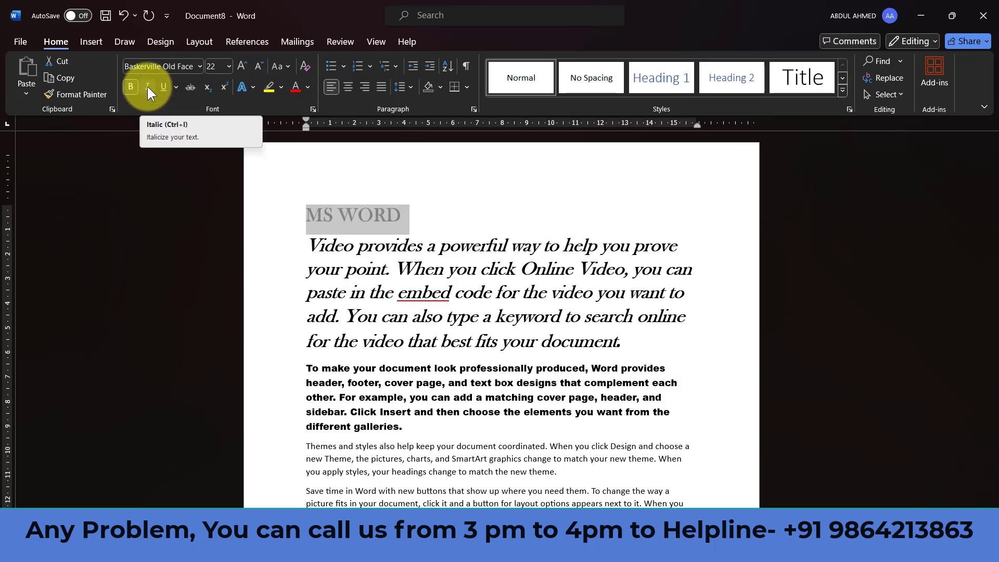
{"action": "left_click", "coordinate": [254, 87]}
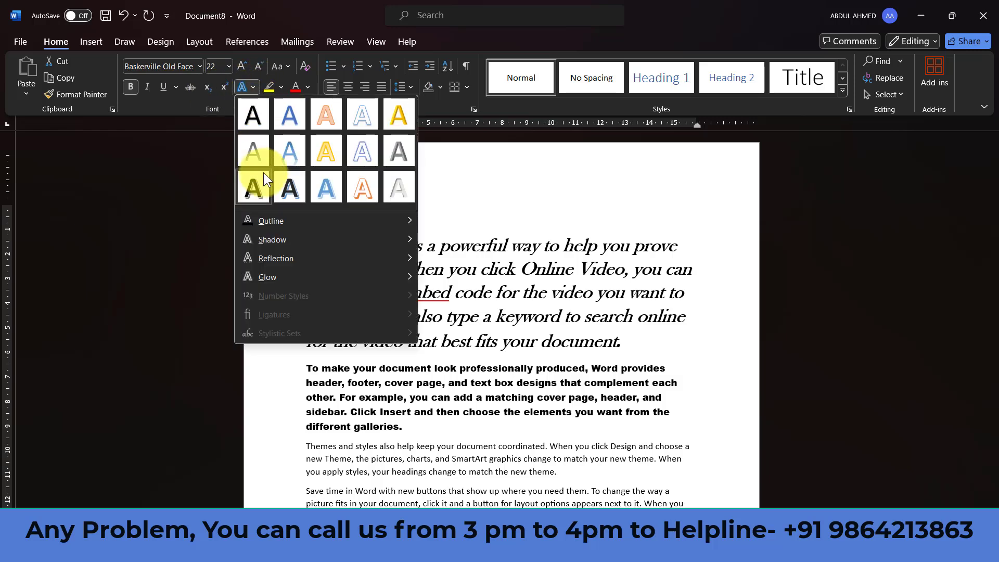
{"action": "left_click", "coordinate": [253, 192]}
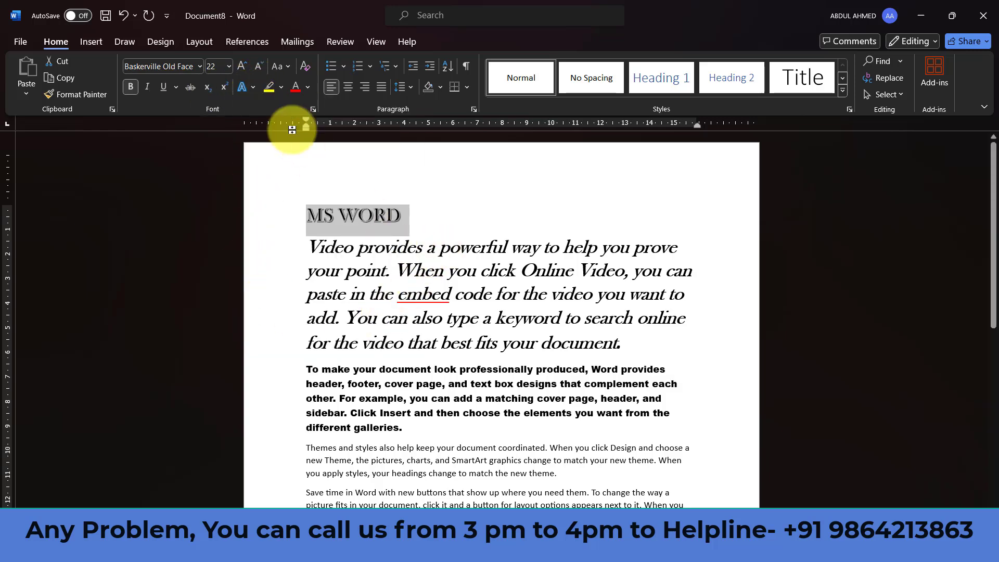
- Increase the font size of the "MS WORD" heading to 28
{"action": "left_click", "coordinate": [244, 67]}
{"action": "left_click", "coordinate": [244, 66]}
{"action": "left_click", "coordinate": [244, 66]}
{"action": "left_click", "coordinate": [242, 68]}
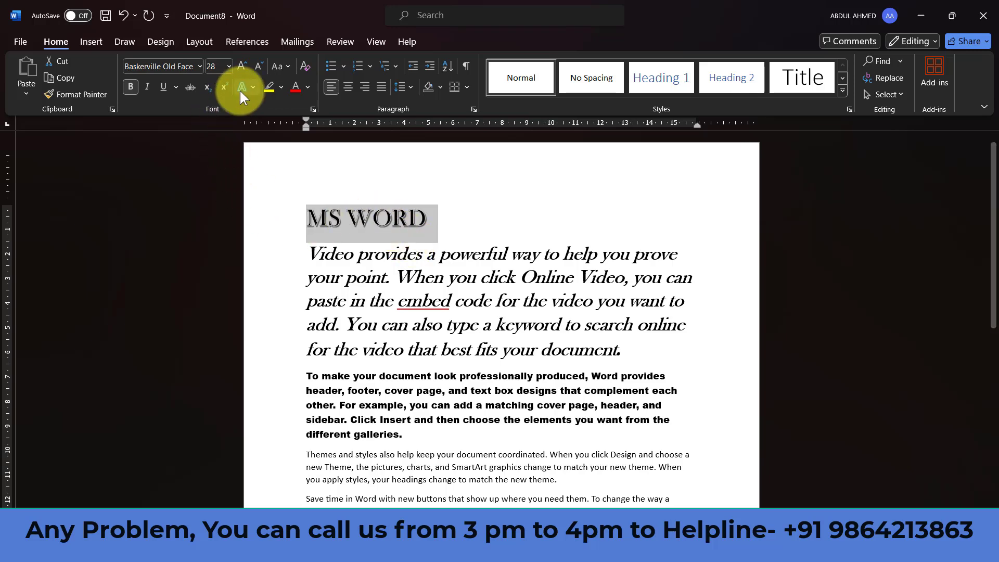
- Apply the third inner shadow variation of the first row to the "MS WORD" heading
{"action": "left_click", "coordinate": [253, 88]}
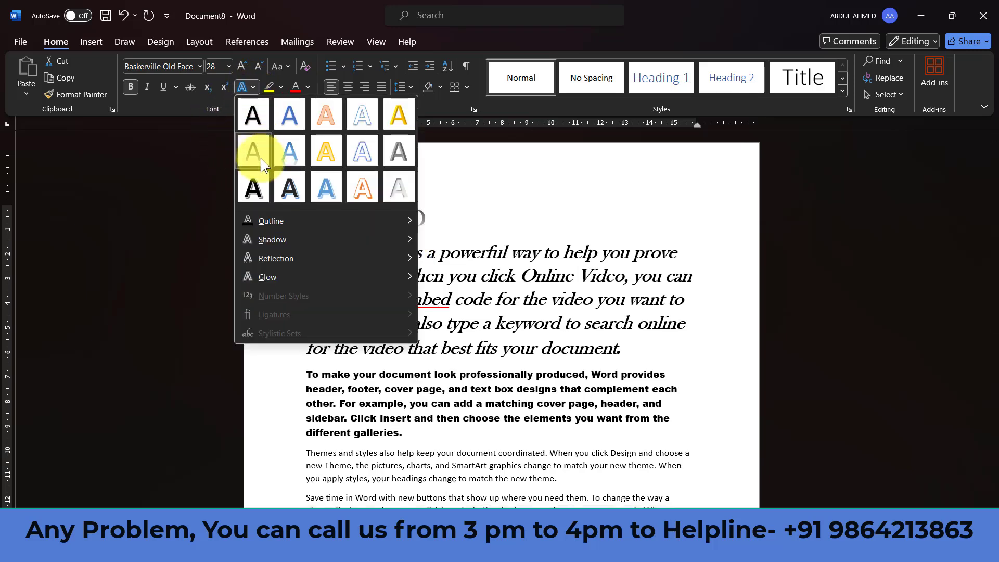
{"action": "mouse_move", "coordinate": [272, 241]}
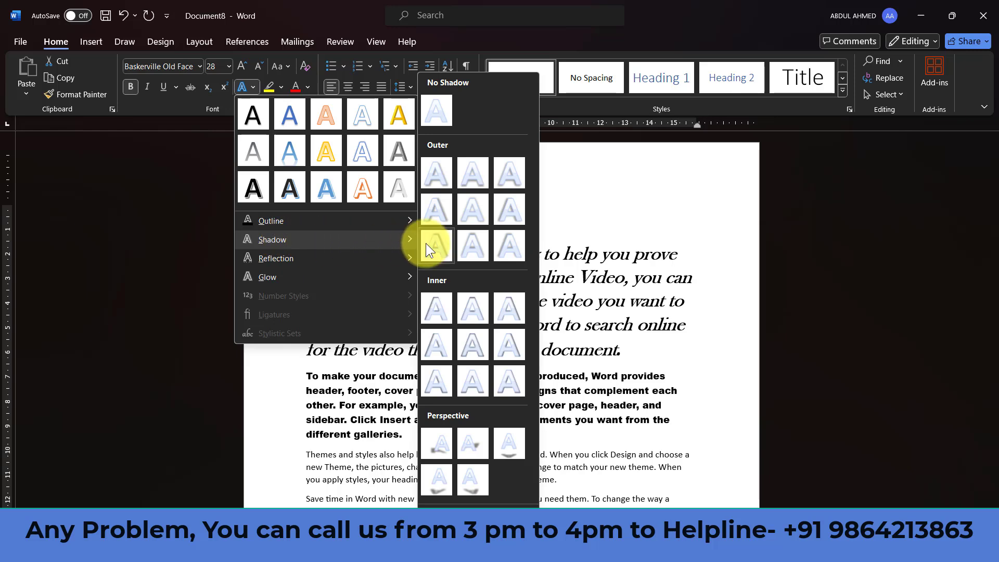
{"action": "left_click", "coordinate": [511, 314]}
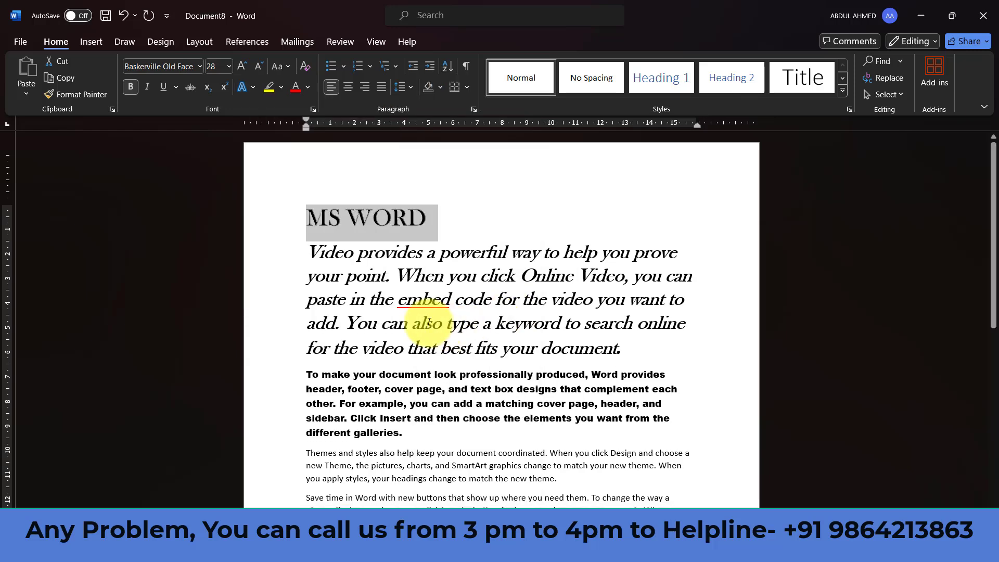
- Add the orange glow variation from the third row to the "MS WORD" heading
{"action": "left_click", "coordinate": [252, 91]}
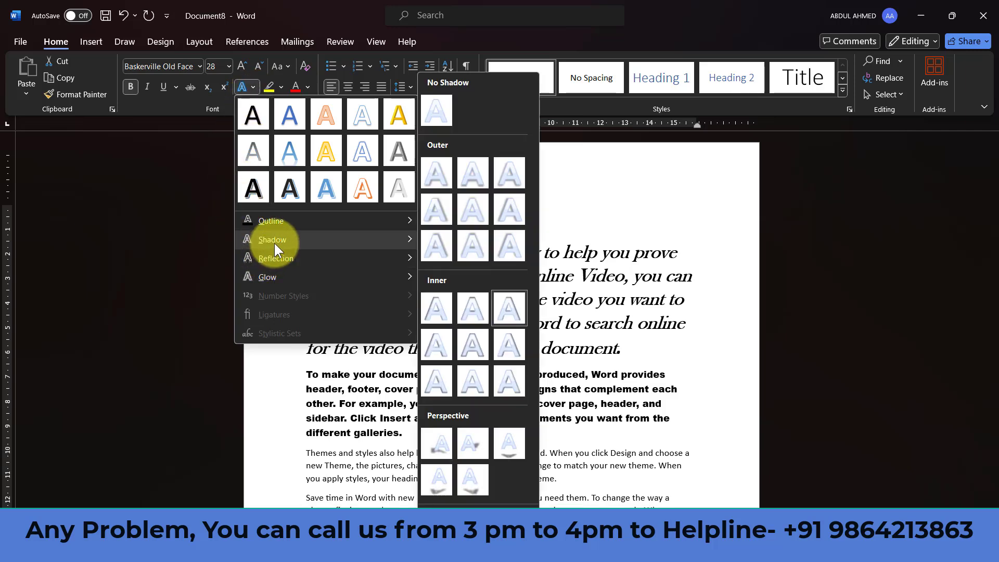
{"action": "mouse_move", "coordinate": [298, 271]}
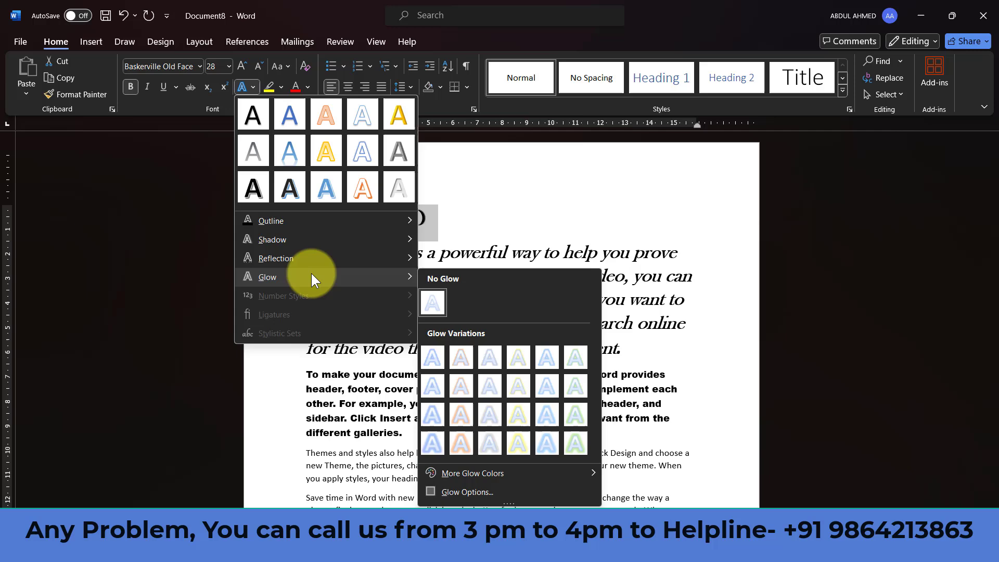
{"action": "left_click", "coordinate": [461, 415]}
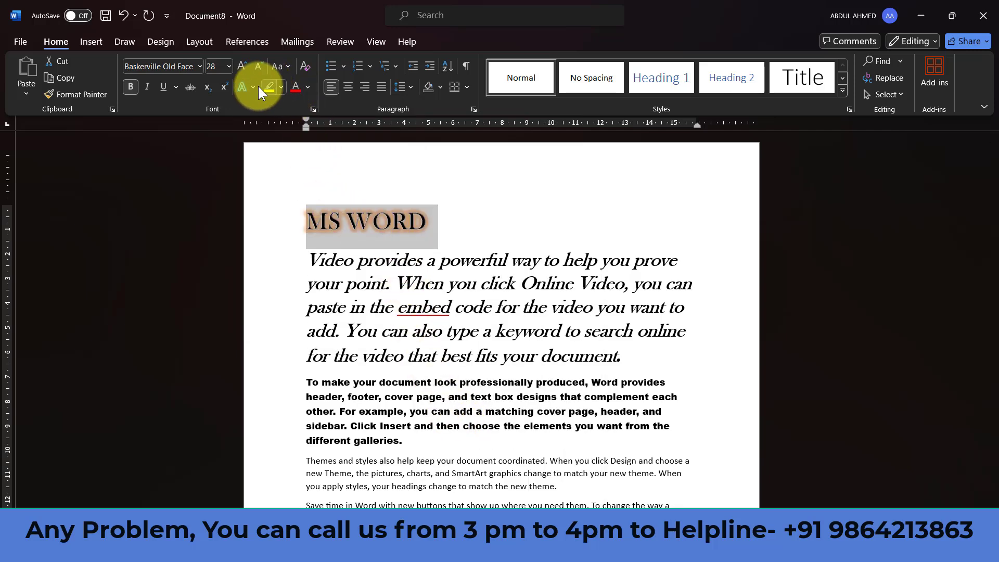
- Add the middle reflection variation to the "MS WORD" heading and deselect the text
{"action": "left_click", "coordinate": [243, 87]}
{"action": "mouse_move", "coordinate": [300, 257]}
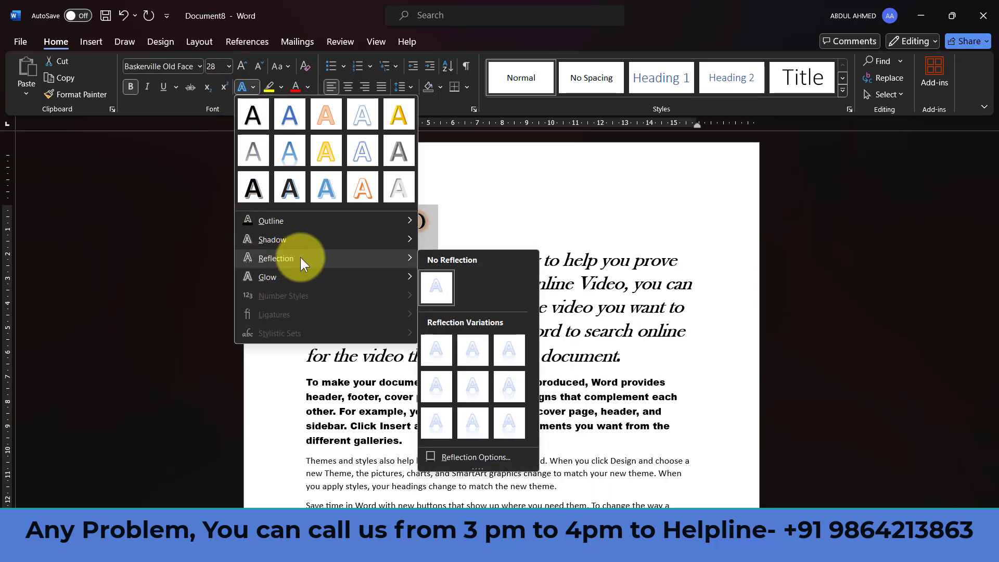
{"action": "left_click", "coordinate": [473, 388]}
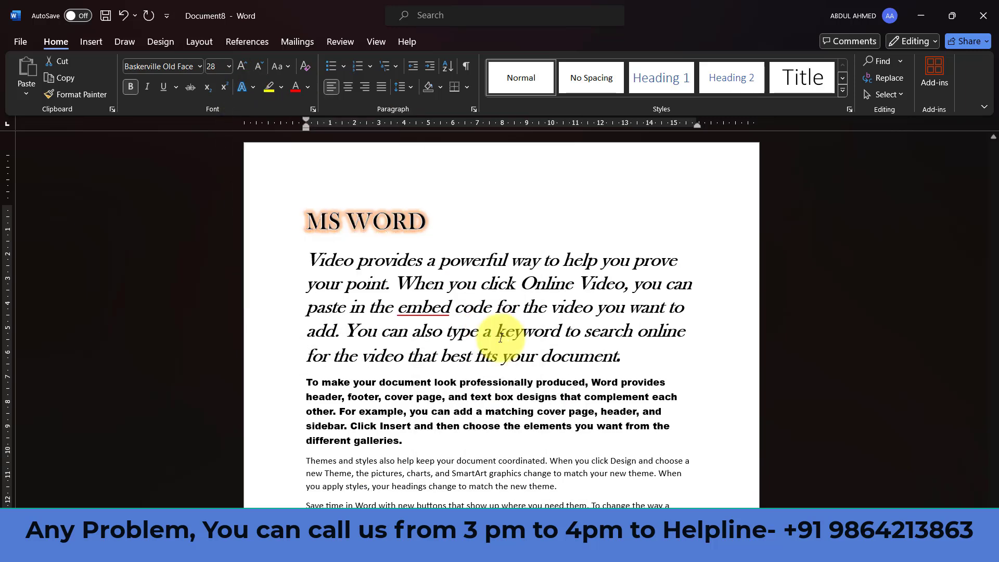
{"action": "left_click", "coordinate": [458, 247]}
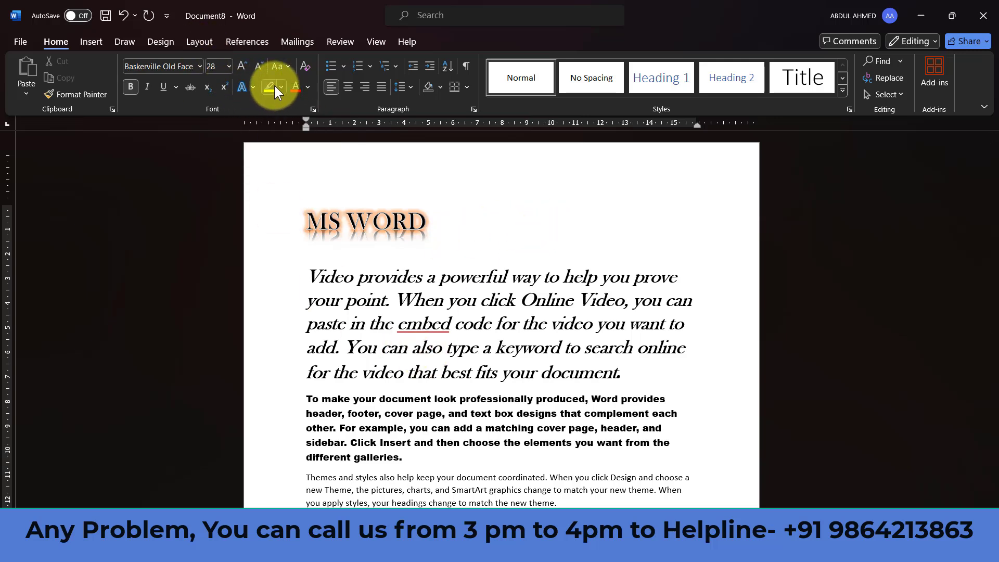
- Highlight the text from "Word provides" to "complement each other." in the "To make your document" paragraph in yellow
{"action": "scroll", "coordinate": [370, 137], "scroll_direction": "down", "scroll_amount": 1}
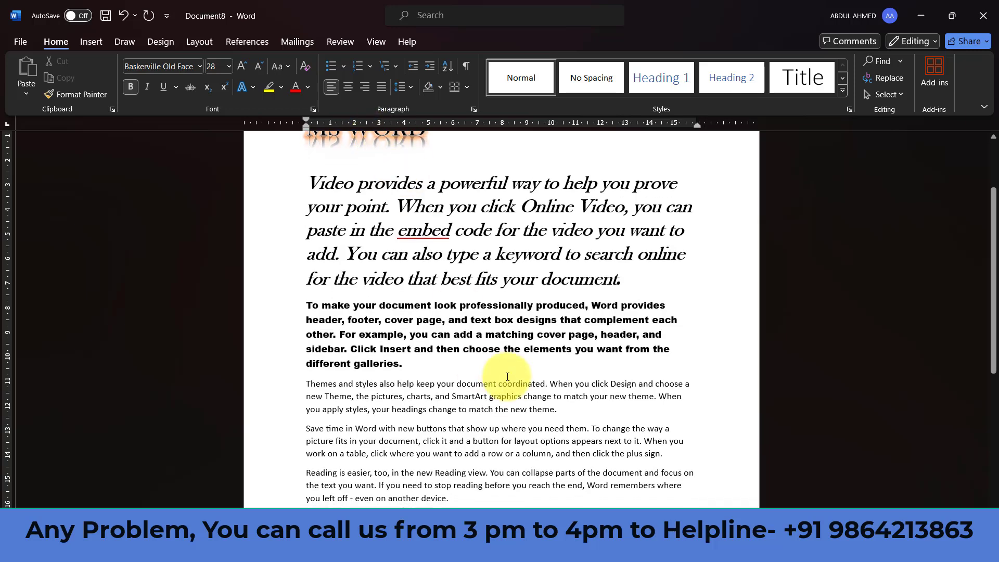
{"action": "left_click_drag", "start_coordinate": [295, 309], "coordinate": [290, 359]}
{"action": "left_click", "coordinate": [589, 378]}
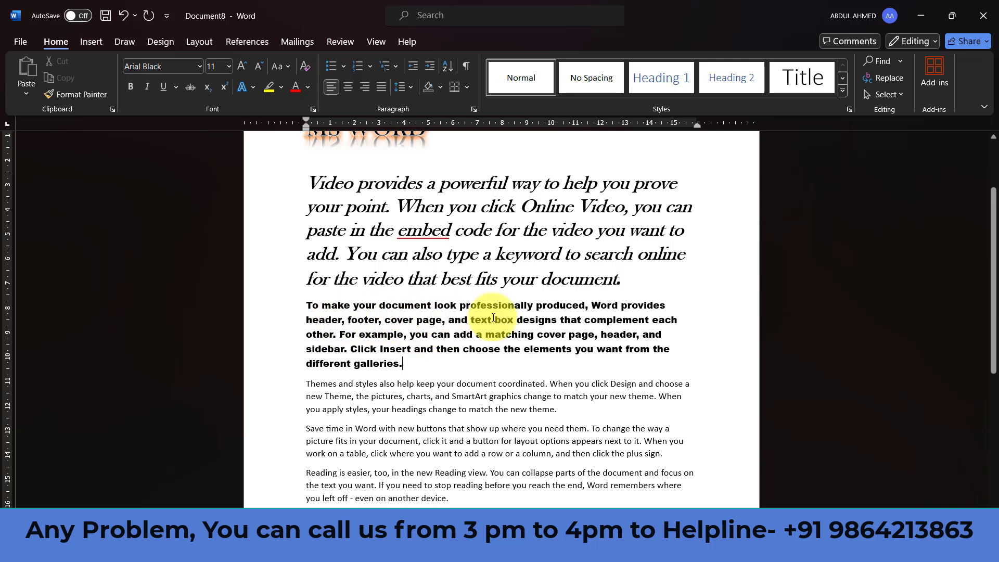
{"action": "left_click_drag", "start_coordinate": [594, 306], "coordinate": [608, 314]}
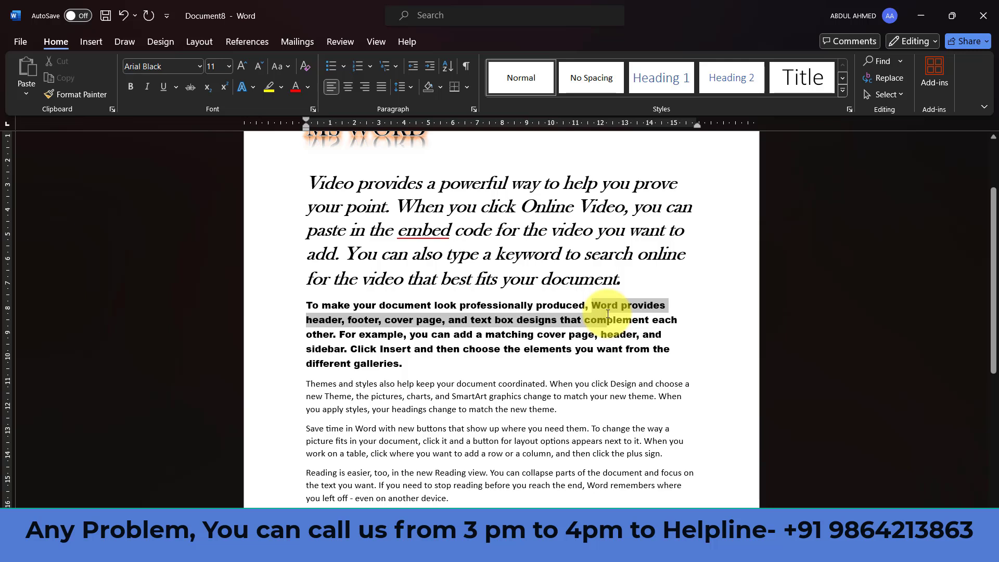
{"action": "left_click_drag", "start_coordinate": [607, 314], "coordinate": [335, 334]}
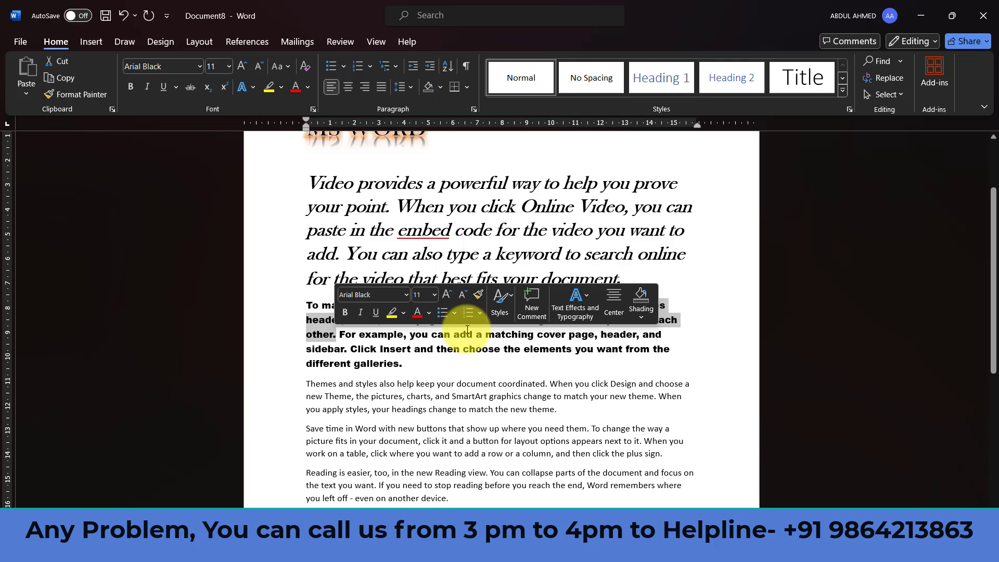
{"action": "left_click", "coordinate": [280, 86]}
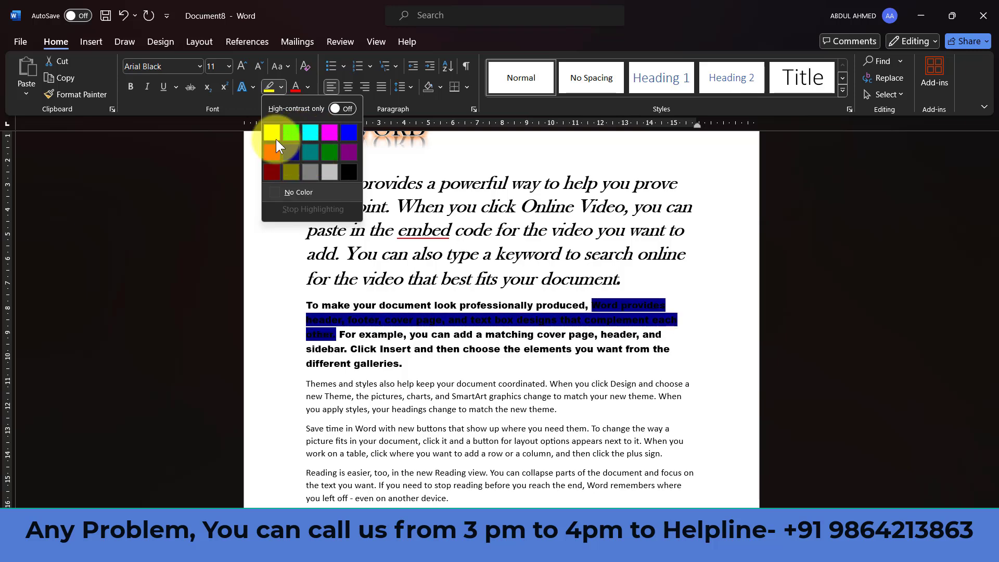
{"action": "left_click", "coordinate": [271, 132]}
{"action": "left_click", "coordinate": [449, 334]}
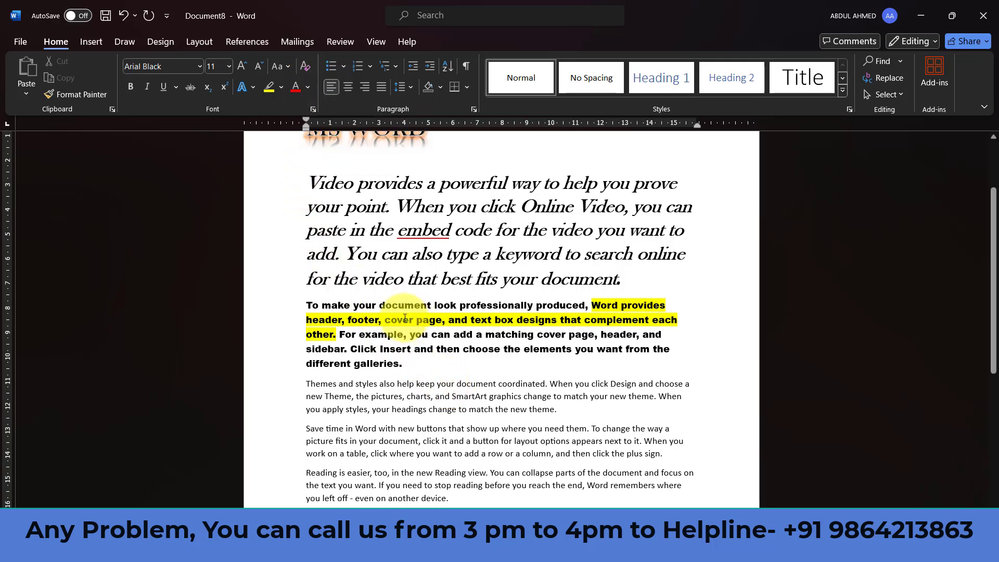
- Set the font color of the whole "Video provides" paragraph to a darker orange theme color
{"action": "left_click_drag", "start_coordinate": [328, 195], "coordinate": [633, 277]}
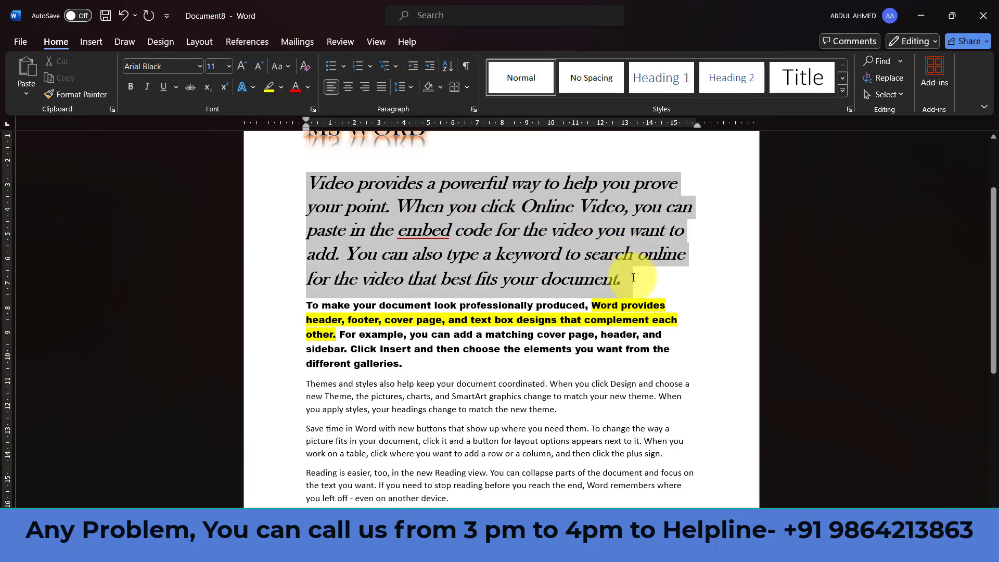
{"action": "left_click", "coordinate": [308, 87]}
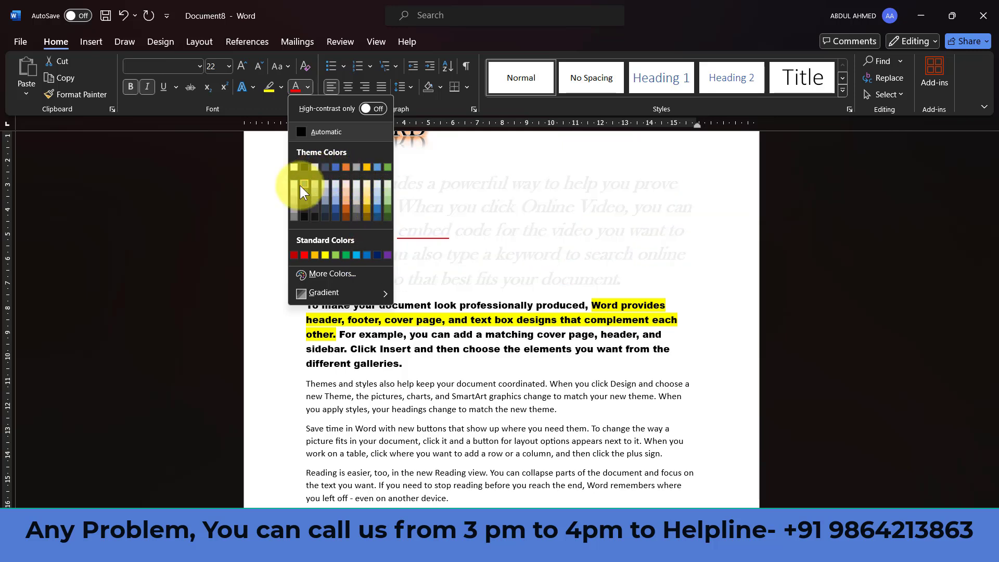
{"action": "left_click", "coordinate": [346, 210]}
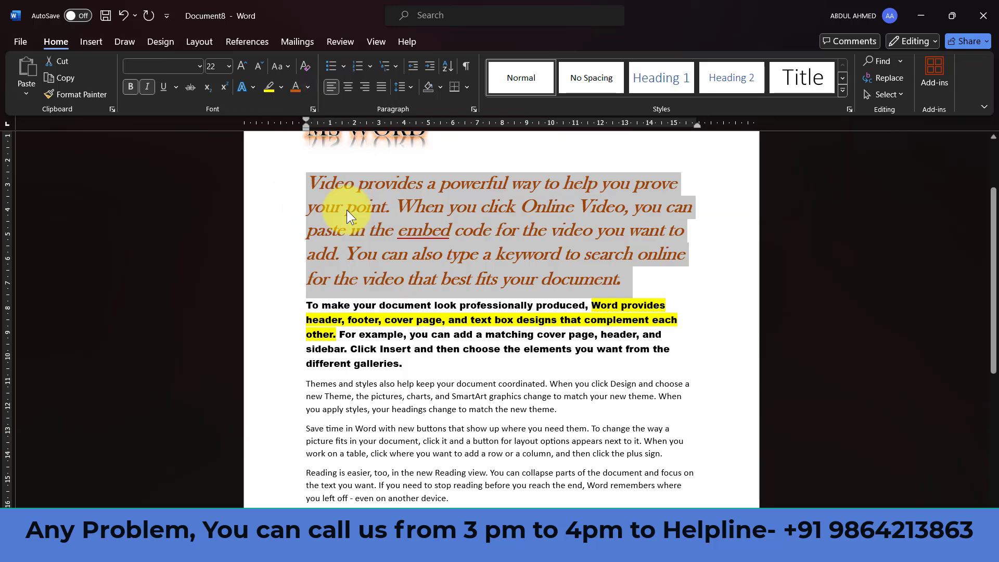
- Give the "Video provides" paragraph a gradient text fill using a gold preset gradient
{"action": "left_click", "coordinate": [308, 86]}
{"action": "mouse_move", "coordinate": [313, 293]}
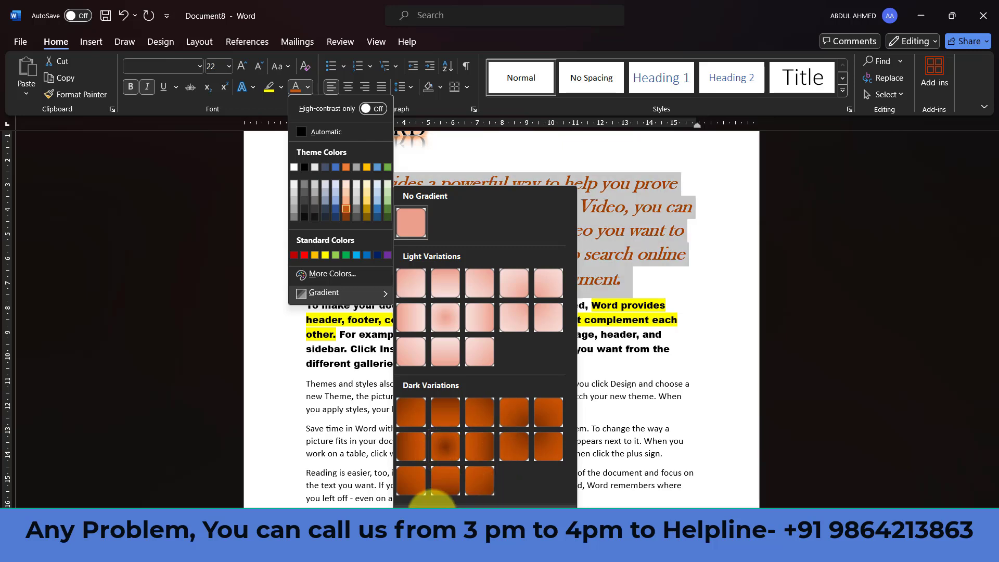
{"action": "left_click", "coordinate": [432, 503]}
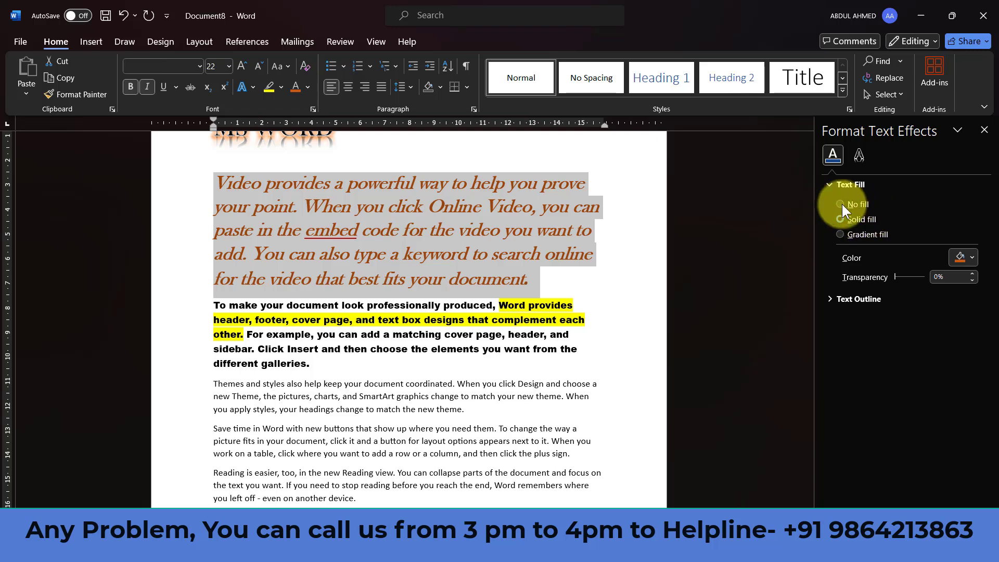
{"action": "left_click", "coordinate": [840, 234]}
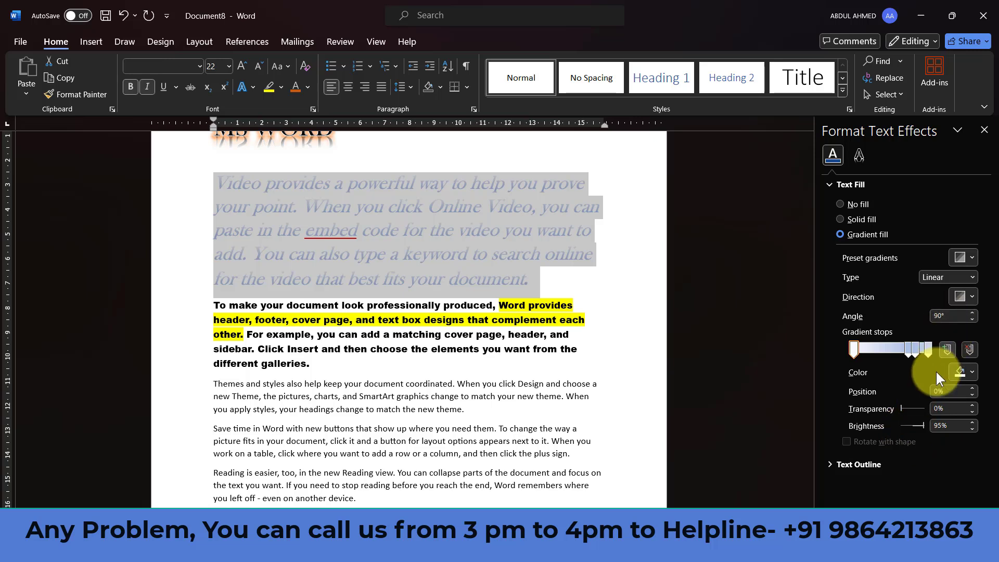
{"action": "left_click", "coordinate": [973, 258]}
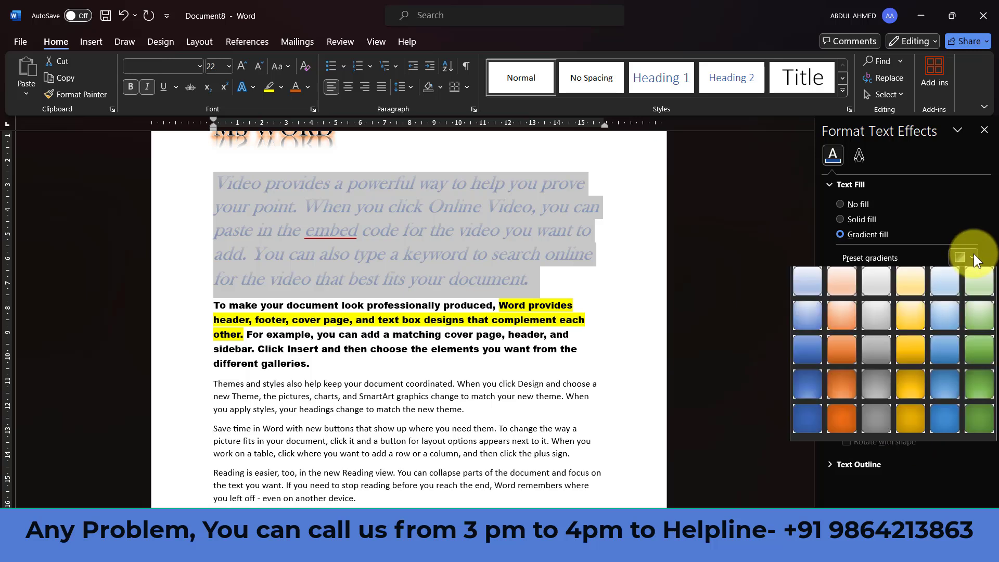
{"action": "left_click", "coordinate": [894, 345]}
- Set the paragraph's text gradient to run vertically at 90° and move its middle gradient stop to 77%
{"action": "left_click", "coordinate": [965, 292]}
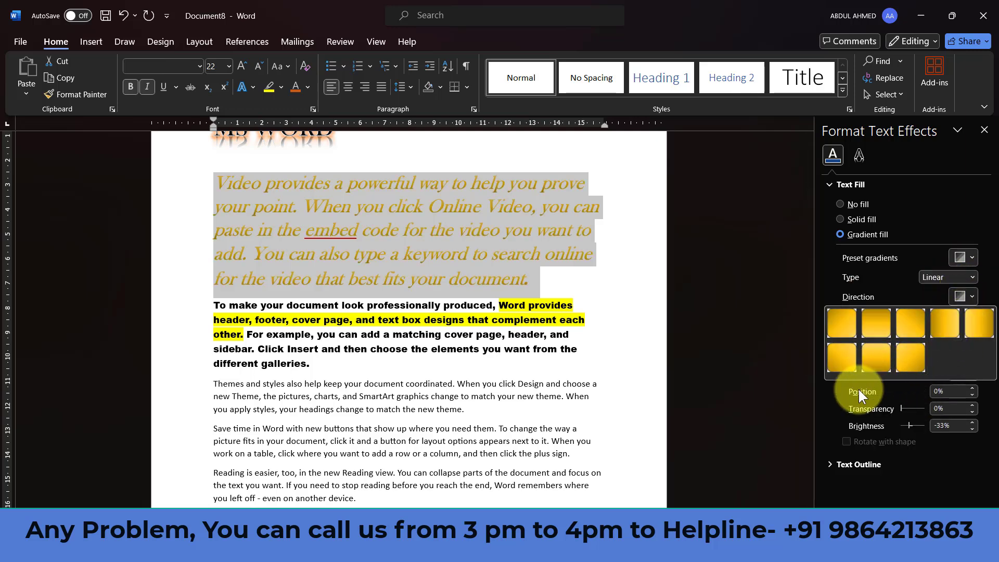
{"action": "left_click", "coordinate": [863, 332]}
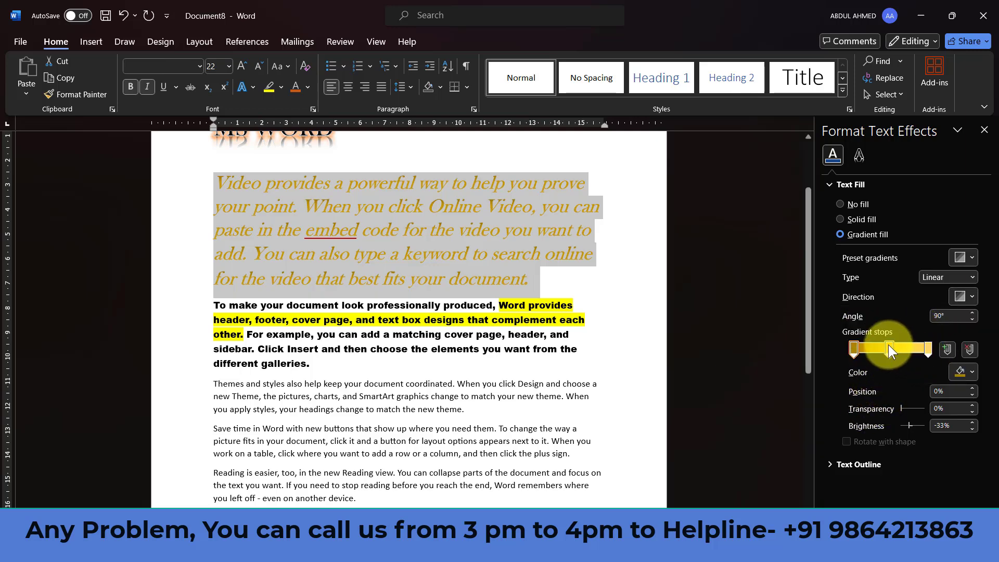
{"action": "left_click_drag", "start_coordinate": [888, 346], "coordinate": [910, 348]}
{"action": "left_click", "coordinate": [613, 263]}
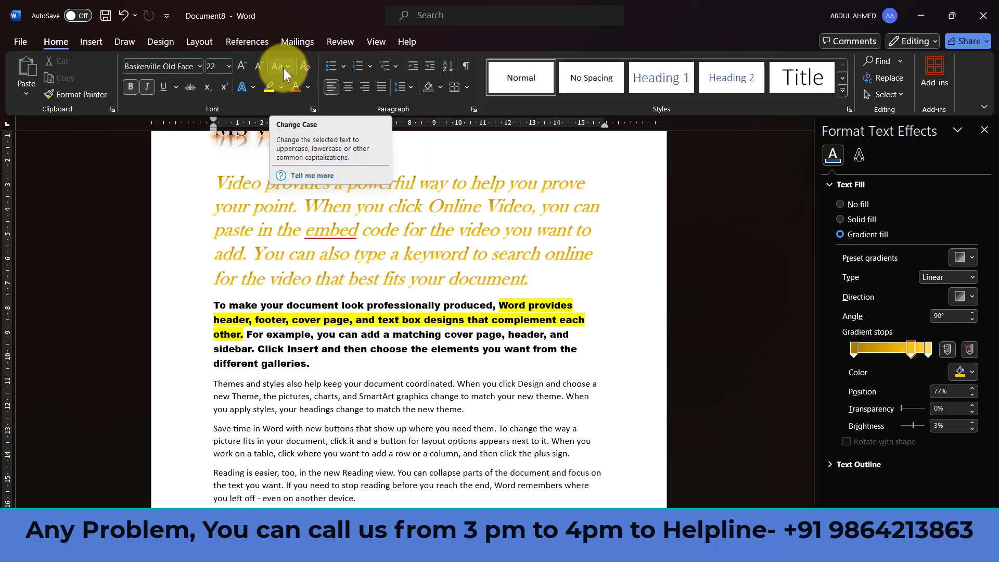
- Enter the text "ORIENTAL IT CENTRE" on the line below the A²+B² expression
{"action": "scroll", "coordinate": [414, 277], "scroll_direction": "down", "scroll_amount": 5}
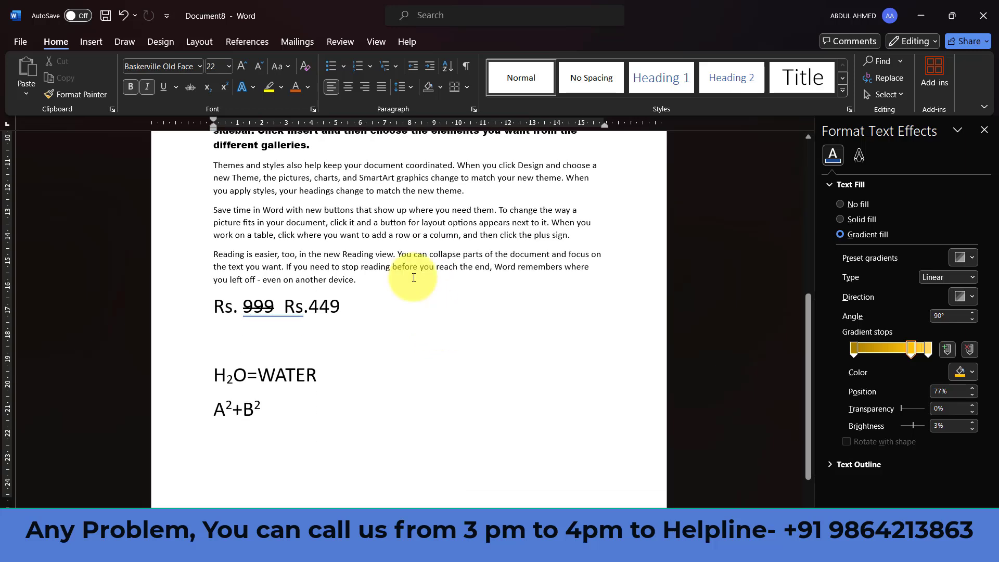
{"action": "scroll", "coordinate": [413, 277], "scroll_direction": "up", "scroll_amount": 1}
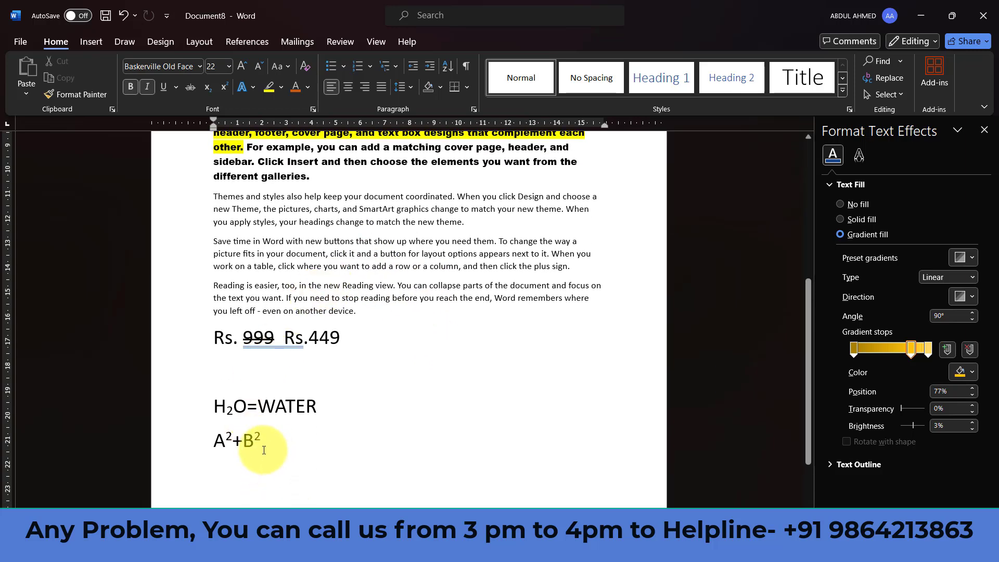
{"action": "left_click", "coordinate": [212, 472]}
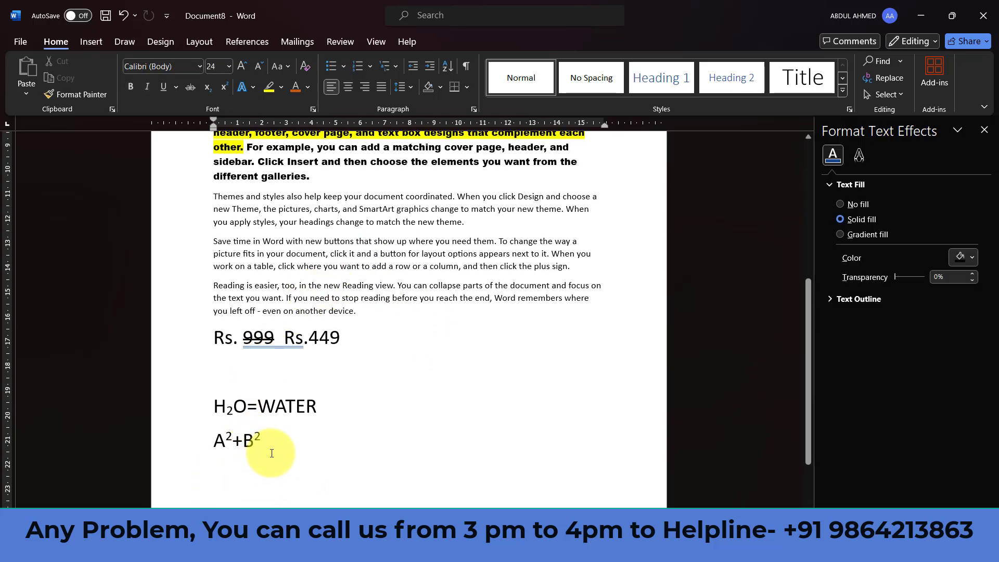
{"action": "type", "text": "ORIEN"}
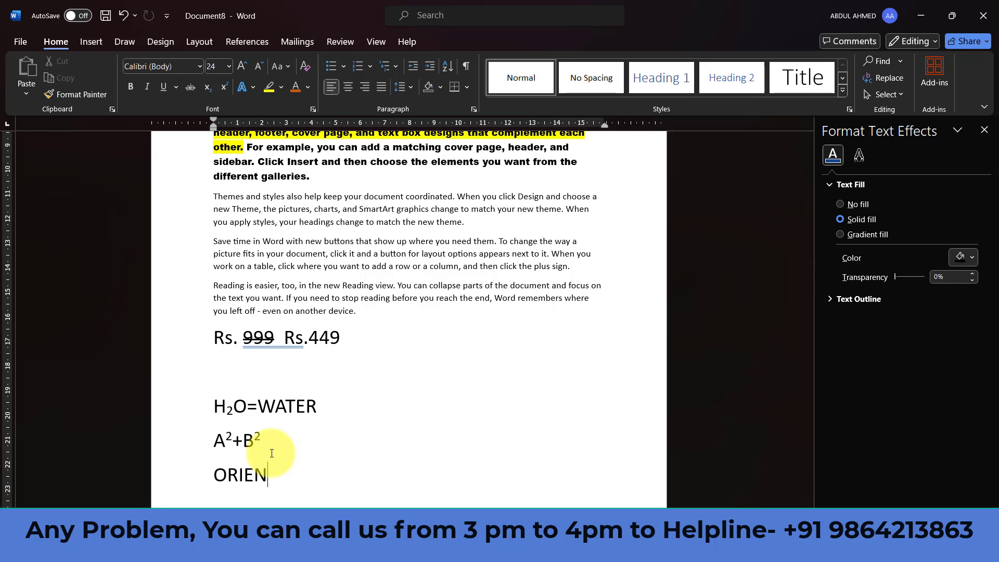
{"action": "type", "text": "TAL IT CENTRE"}
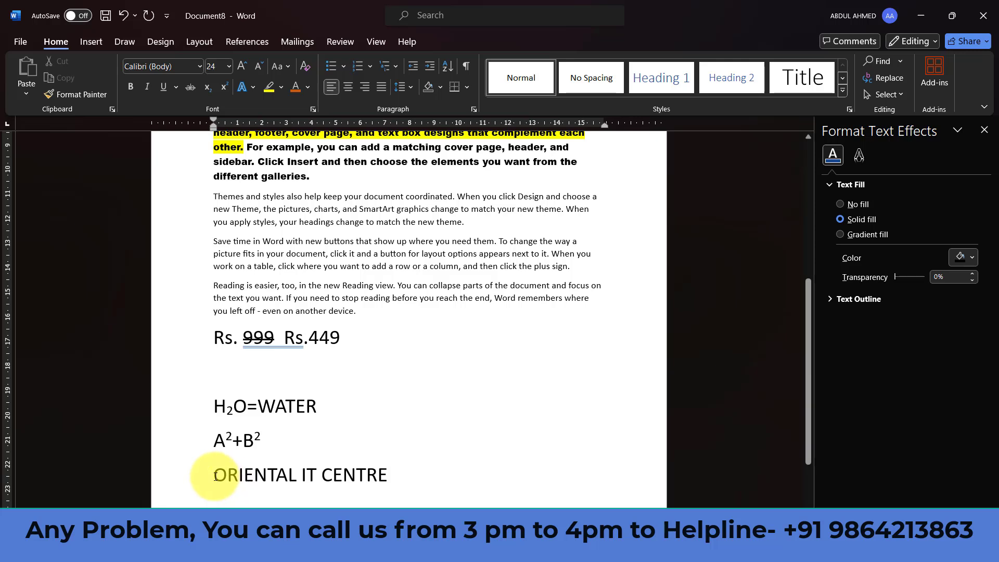
- Change the "ORIENTAL IT CENTRE" line to lowercase
{"action": "left_click_drag", "start_coordinate": [215, 477], "coordinate": [390, 469]}
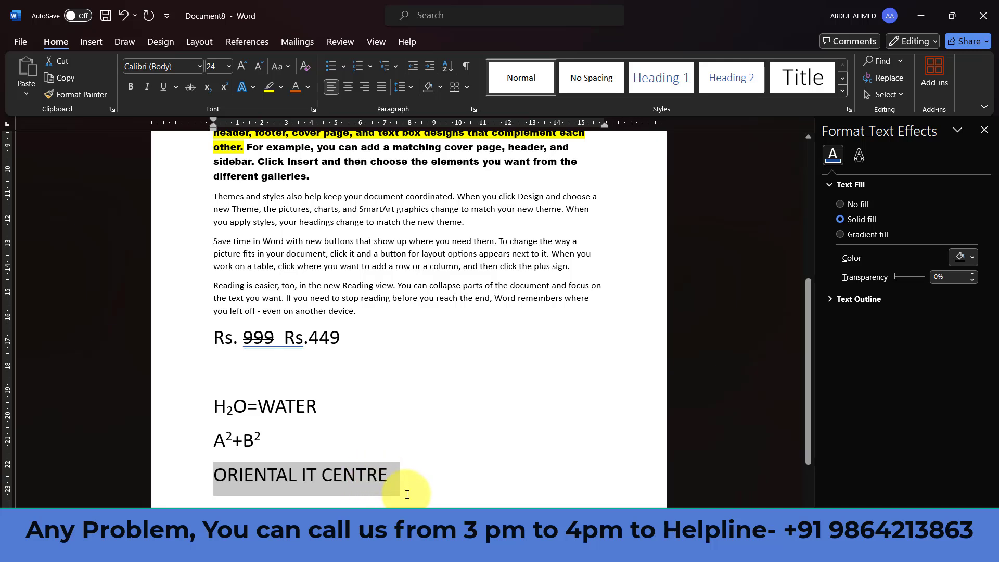
{"action": "left_click", "coordinate": [396, 478]}
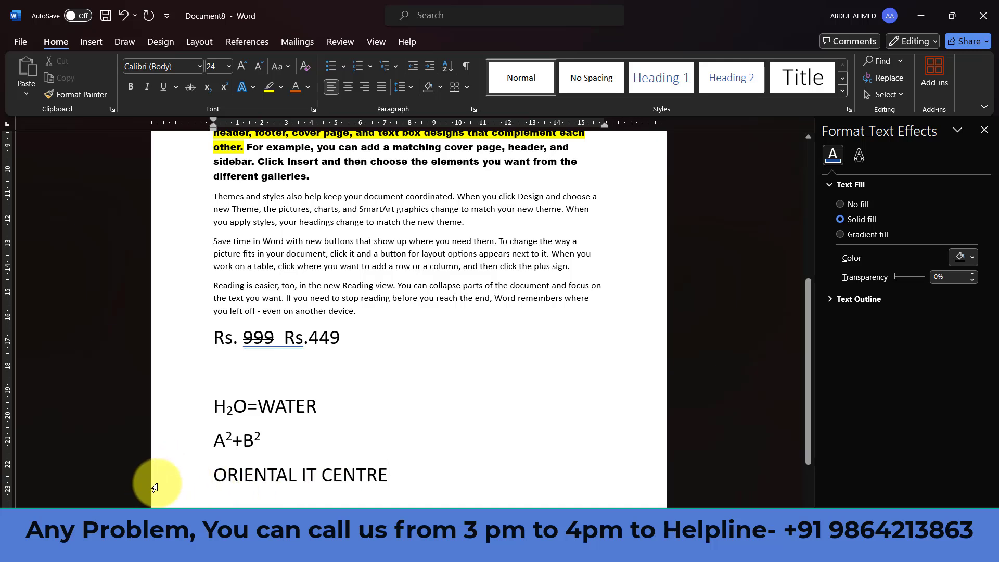
{"action": "left_click", "coordinate": [189, 486]}
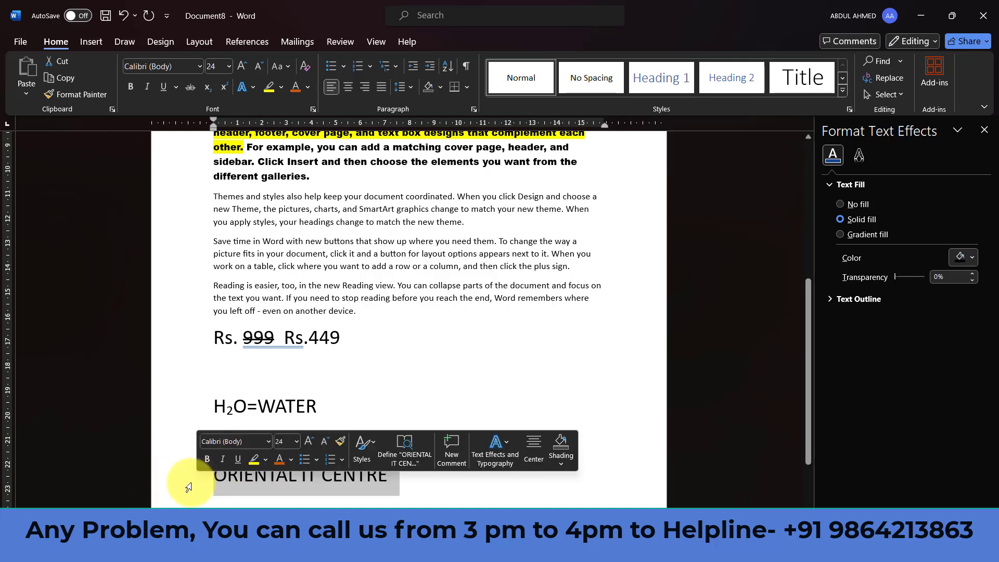
{"action": "left_click", "coordinate": [288, 66]}
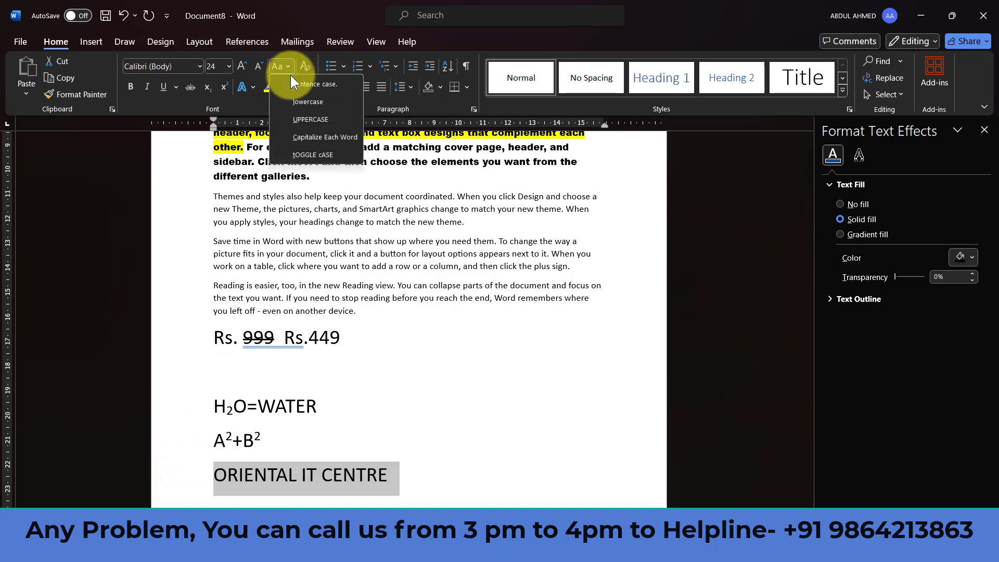
{"action": "left_click", "coordinate": [291, 101]}
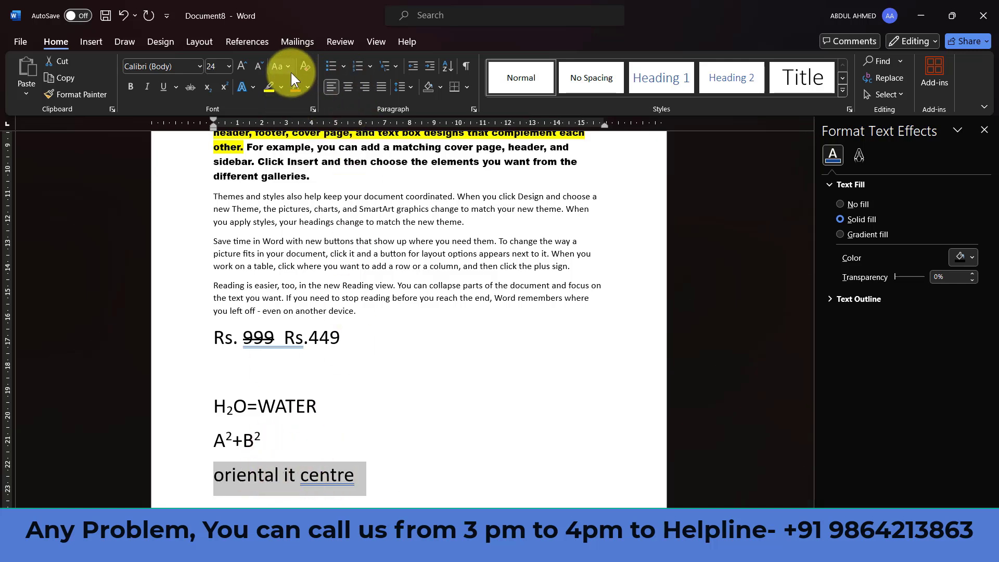
- Convert the "oriental it centre" line to UPPERCASE and change it to Sentence case
{"action": "left_click", "coordinate": [287, 68]}
{"action": "left_click", "coordinate": [292, 117]}
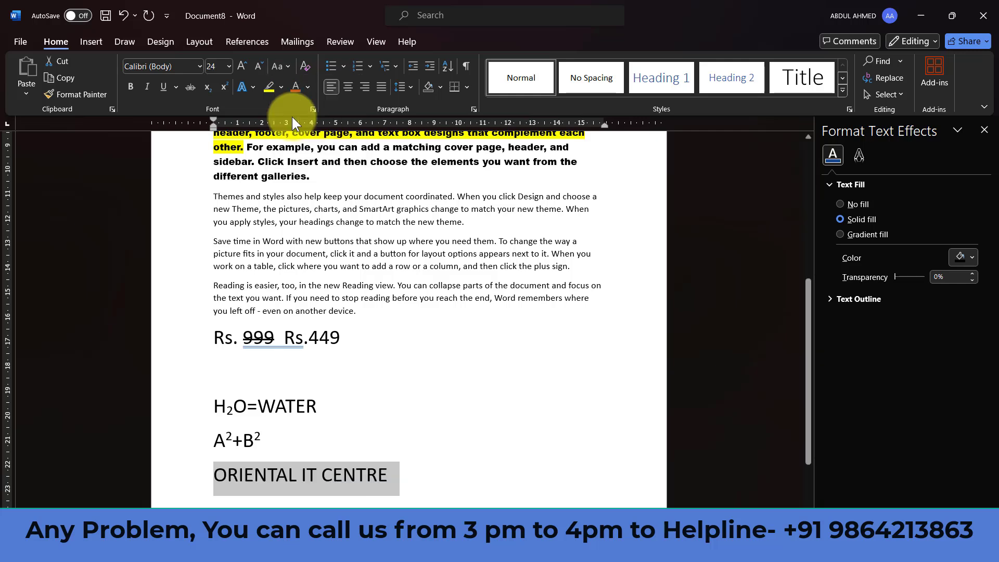
{"action": "left_click", "coordinate": [285, 67]}
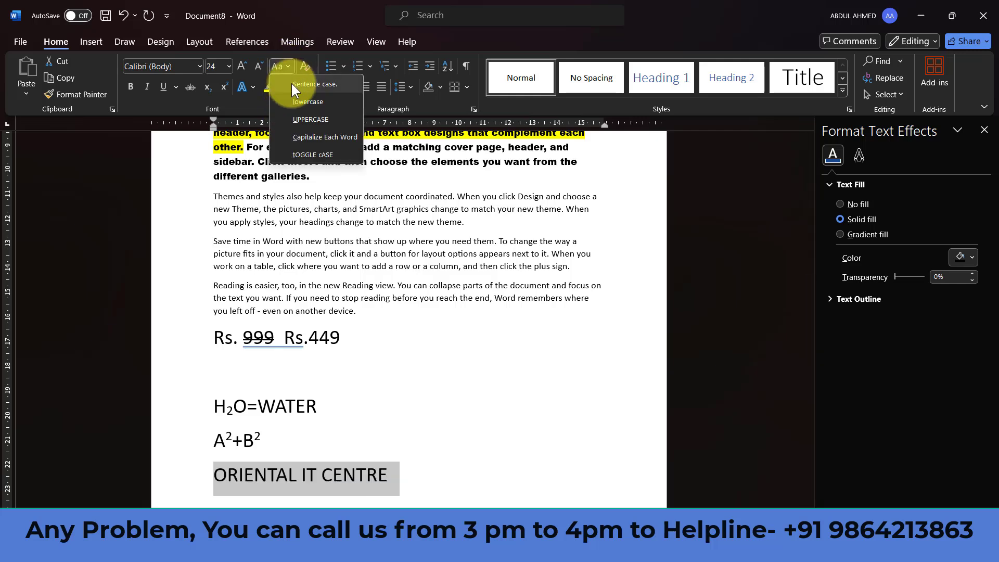
{"action": "left_click", "coordinate": [291, 84]}
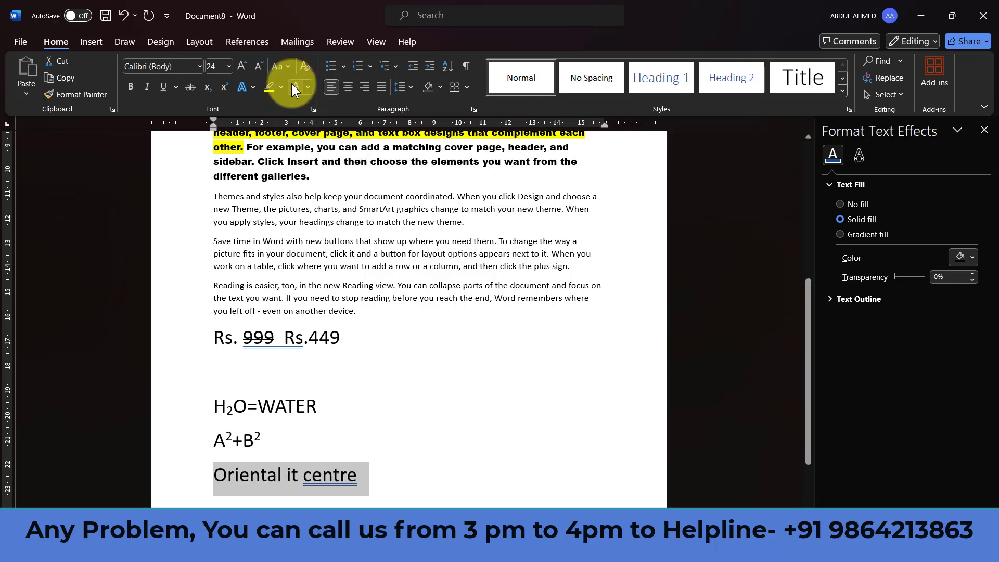
- Apply Capitalize Each Word to the "Oriental it centre" line, followed by tOGGLE cASE
{"action": "left_click", "coordinate": [290, 70]}
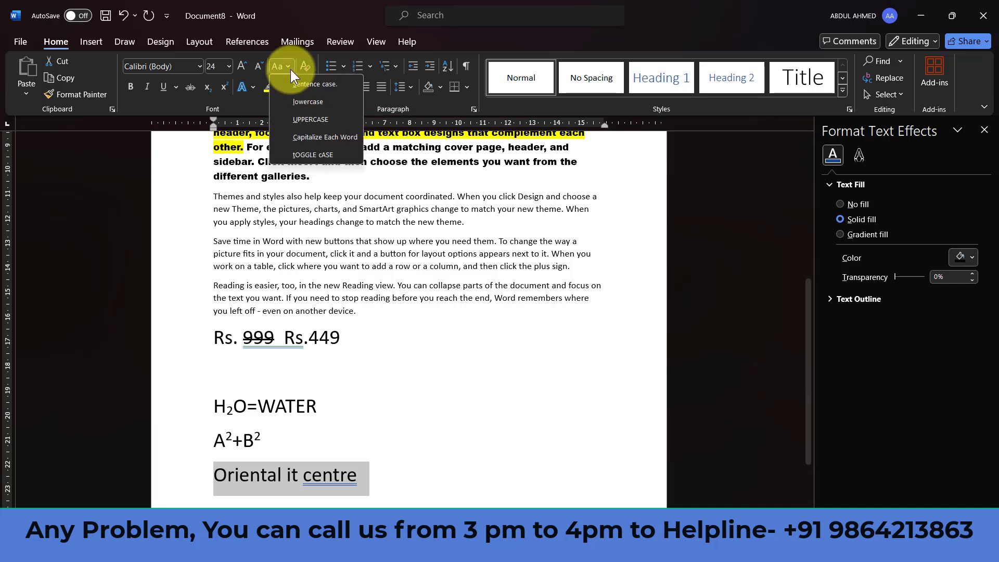
{"action": "left_click", "coordinate": [292, 138]}
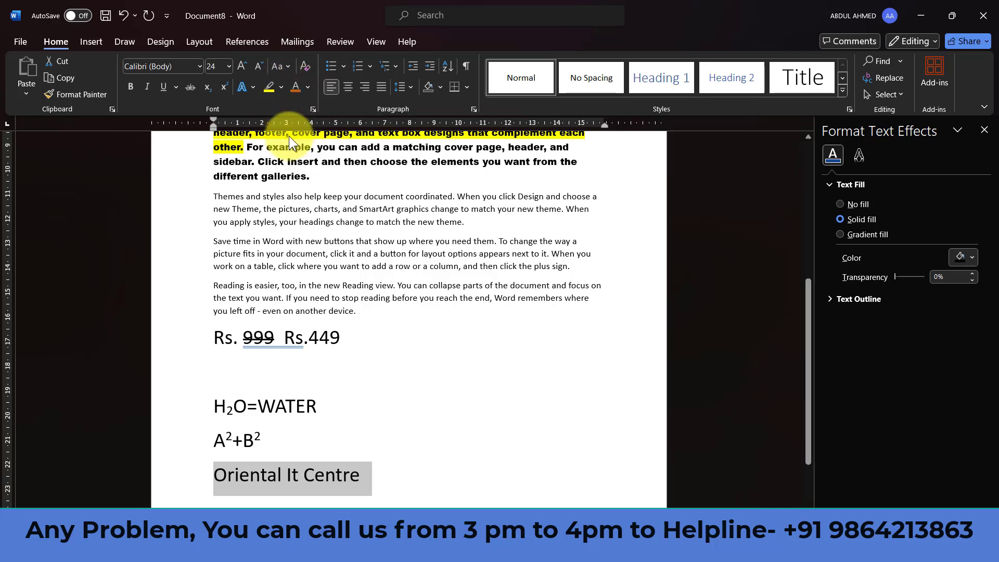
{"action": "left_click", "coordinate": [279, 66]}
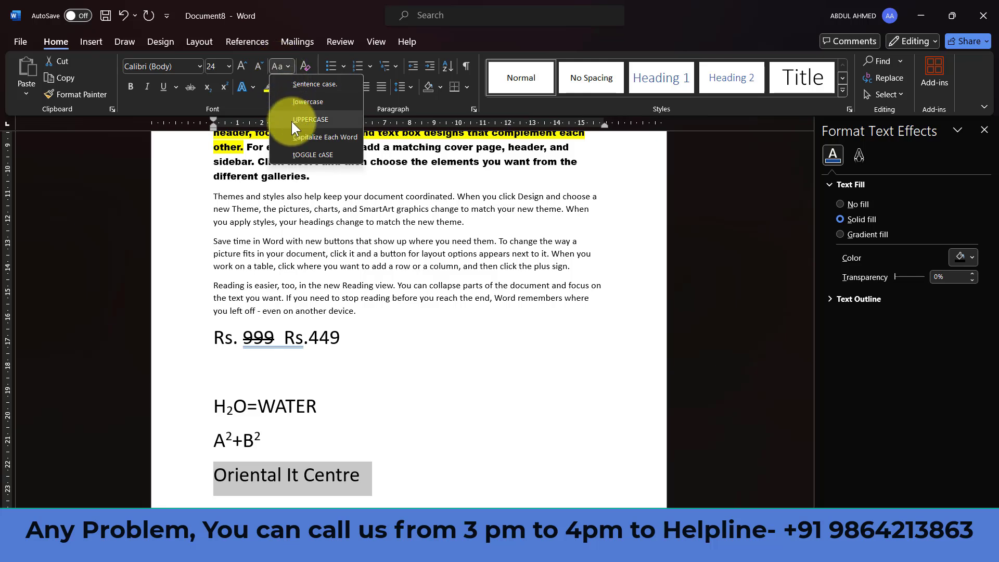
{"action": "left_click", "coordinate": [289, 157]}
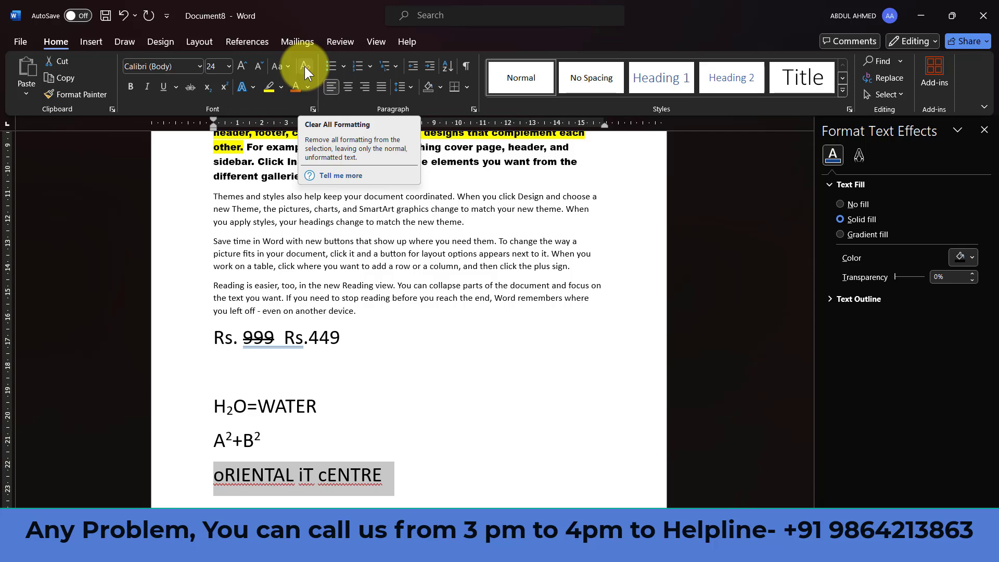
{"action": "scroll", "coordinate": [456, 389], "scroll_direction": "up", "scroll_amount": 4}
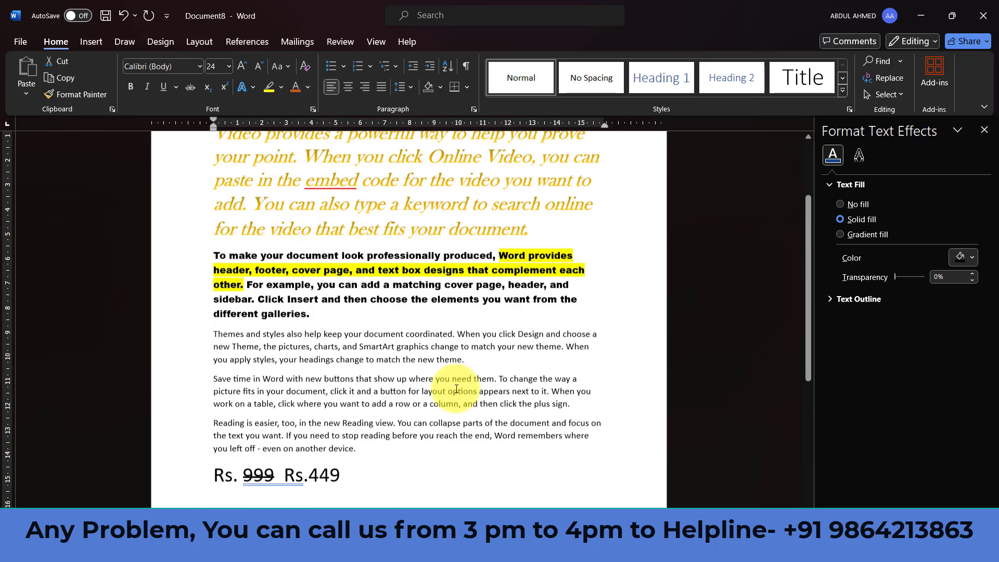
{"action": "key", "text": "ctrl+a"}
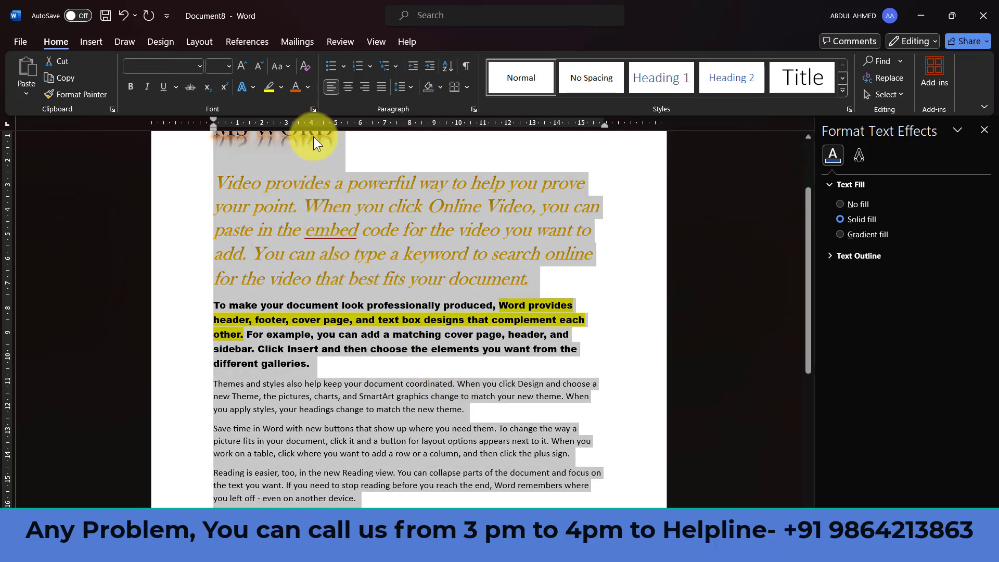
{"action": "left_click", "coordinate": [330, 230]}
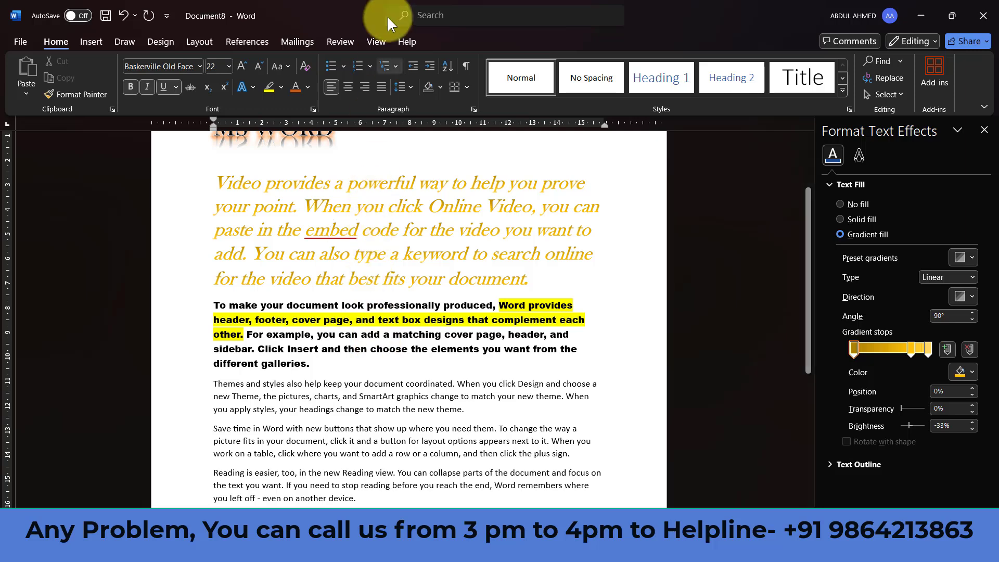
- Clear all formatting from the first two body paragraphs and the first line of the "Themes and styles" paragraph
{"action": "scroll", "coordinate": [213, 211], "scroll_direction": "up", "scroll_amount": 3}
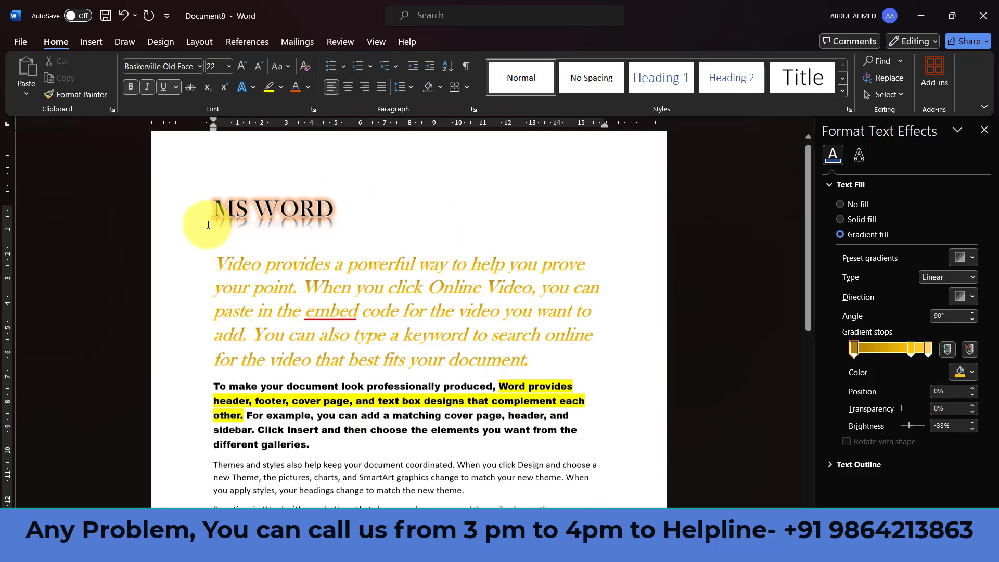
{"action": "left_click_drag", "start_coordinate": [189, 278], "coordinate": [178, 475]}
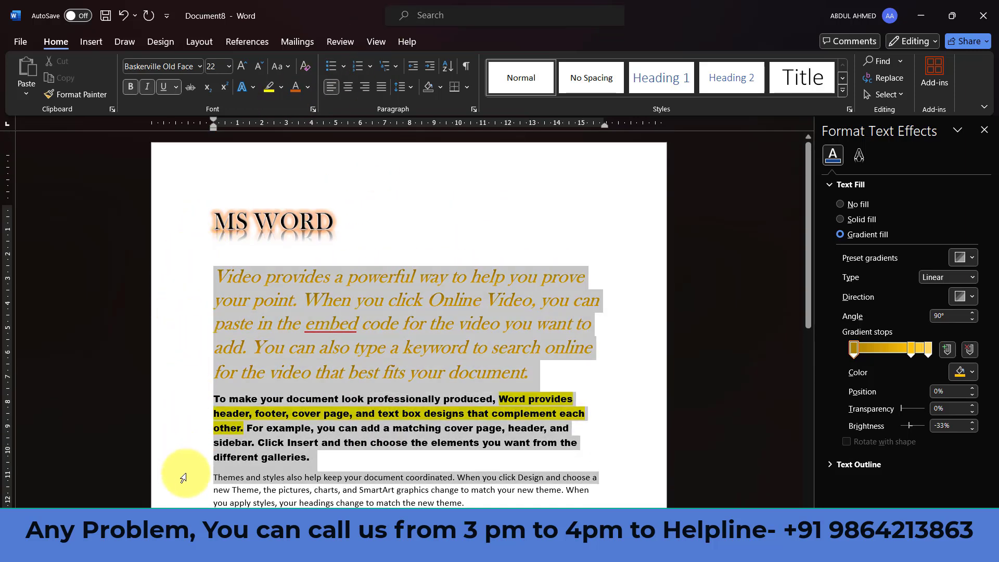
{"action": "scroll", "coordinate": [521, 364], "scroll_direction": "down", "scroll_amount": 1}
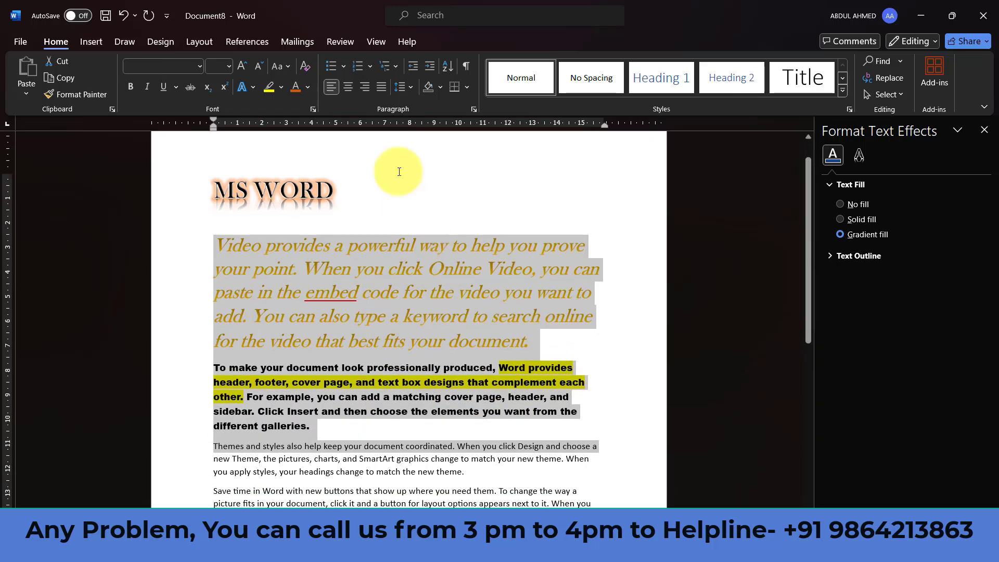
{"action": "left_click", "coordinate": [303, 61]}
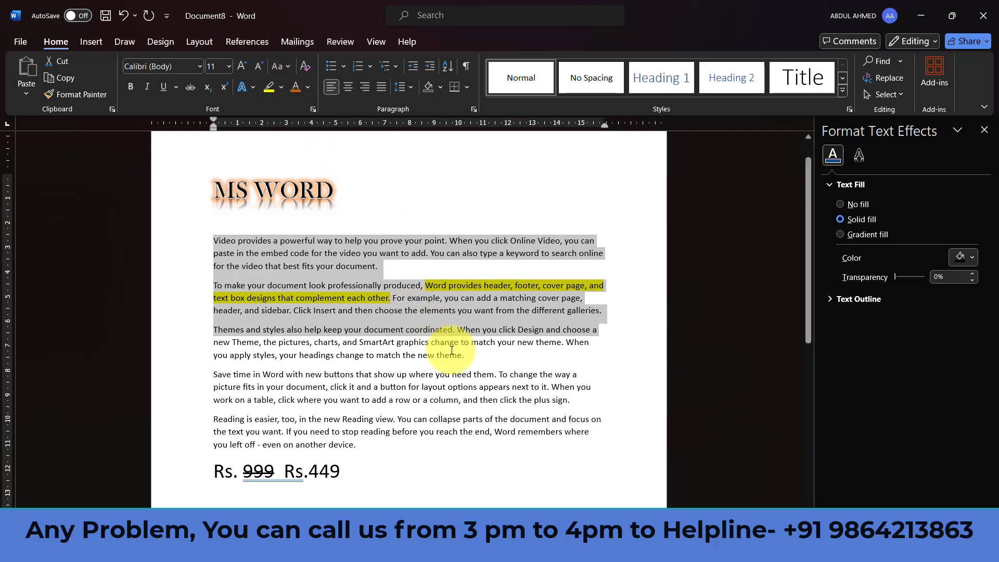